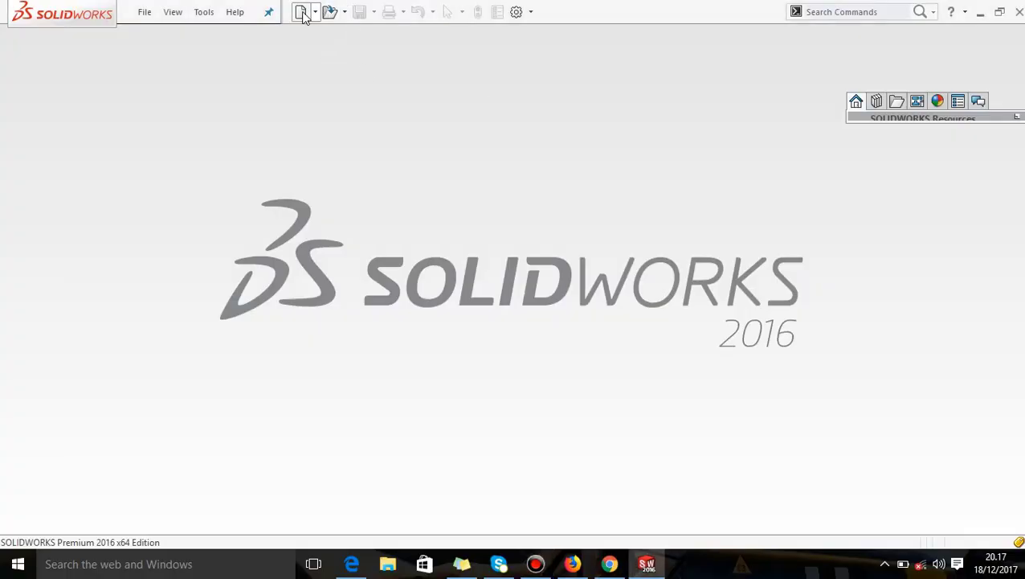
- Create a new blank Part document (Part3)
left_click(302, 13)
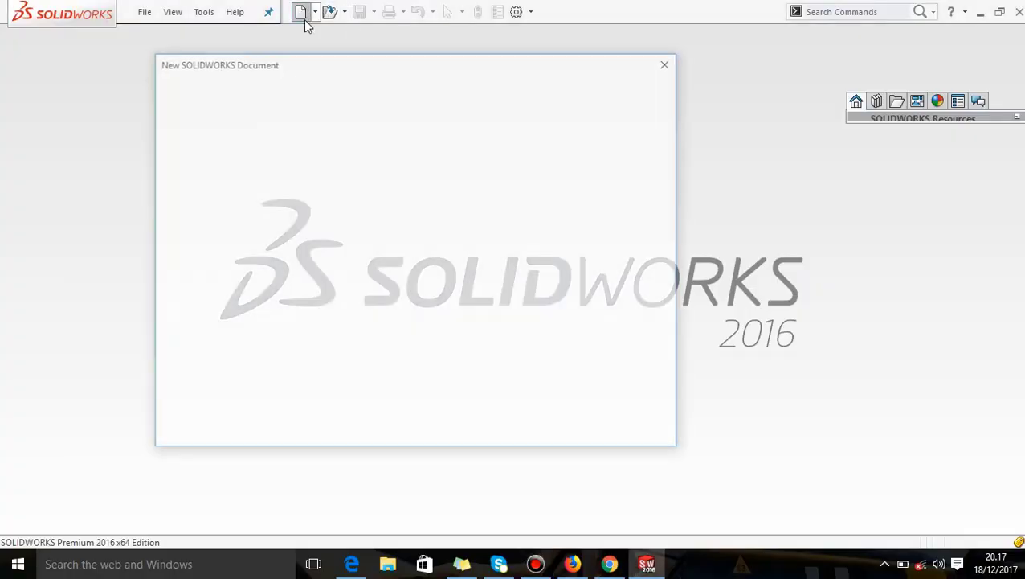
left_click(486, 418)
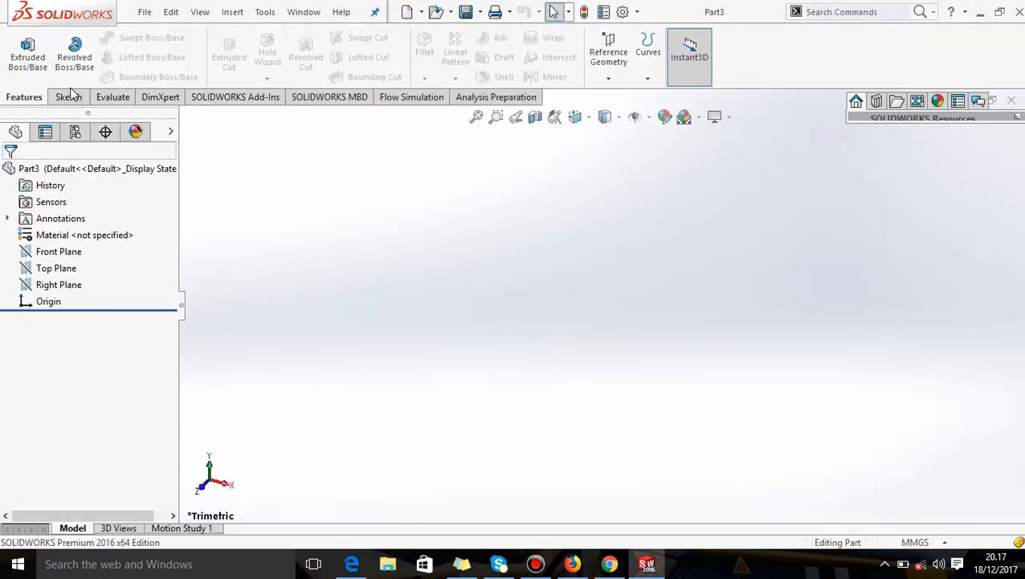
- Build Curve1 on the Front Plane from the NACA 0009 text-file coordinates using Curve Through XYZ Points
left_click(69, 254)
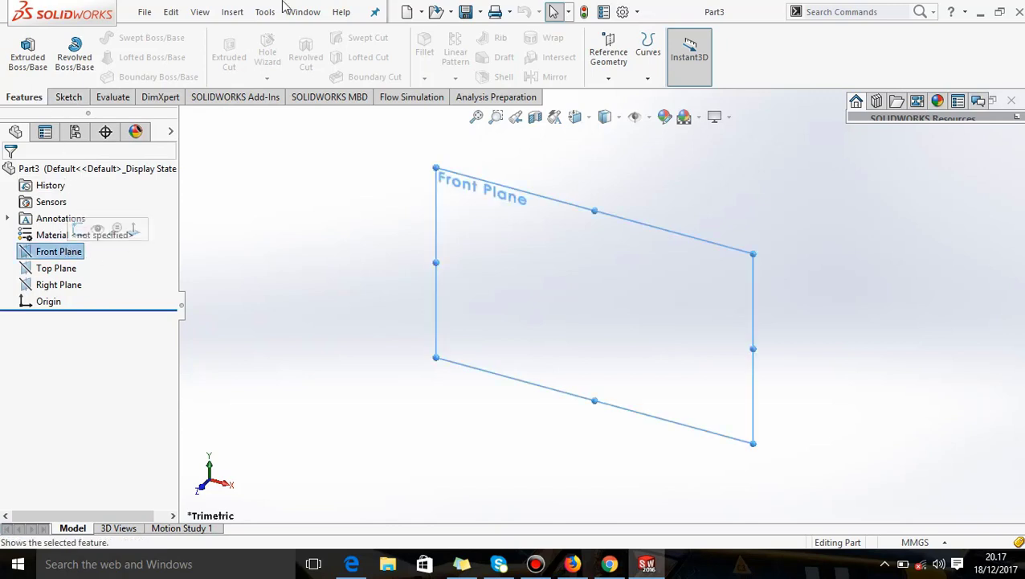
left_click(232, 11)
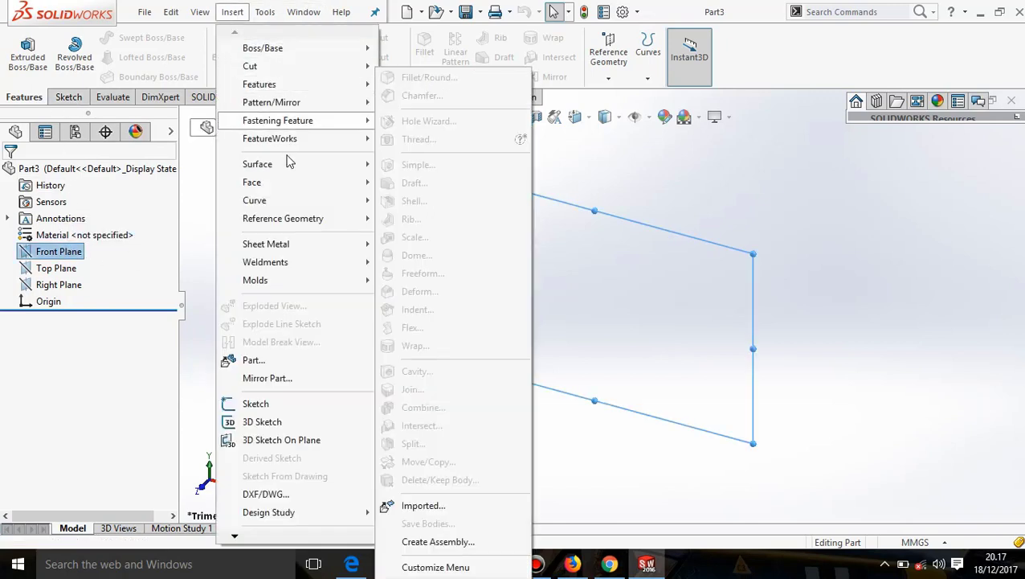
mouse_move(254, 200)
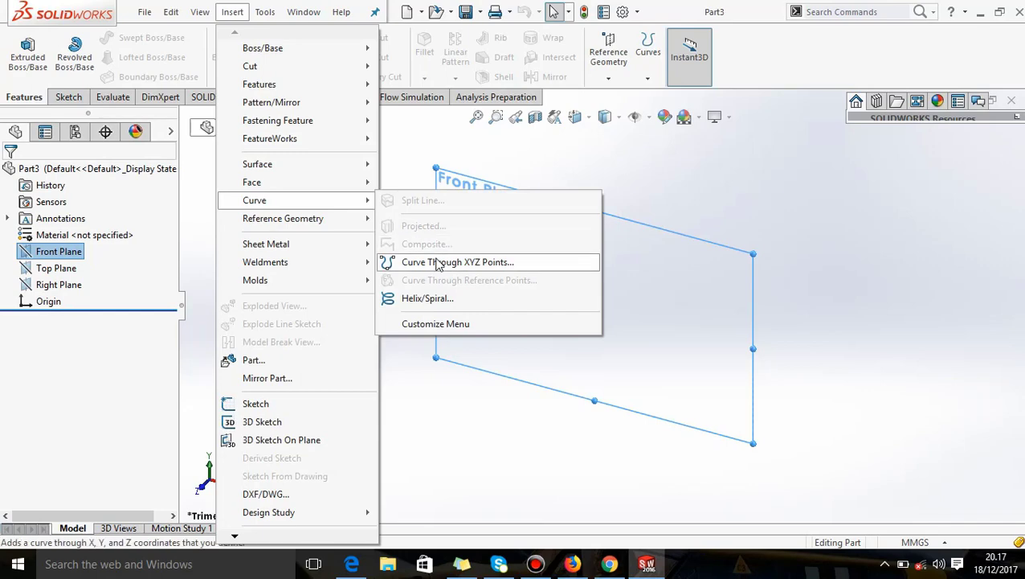
left_click(439, 263)
left_click(435, 157)
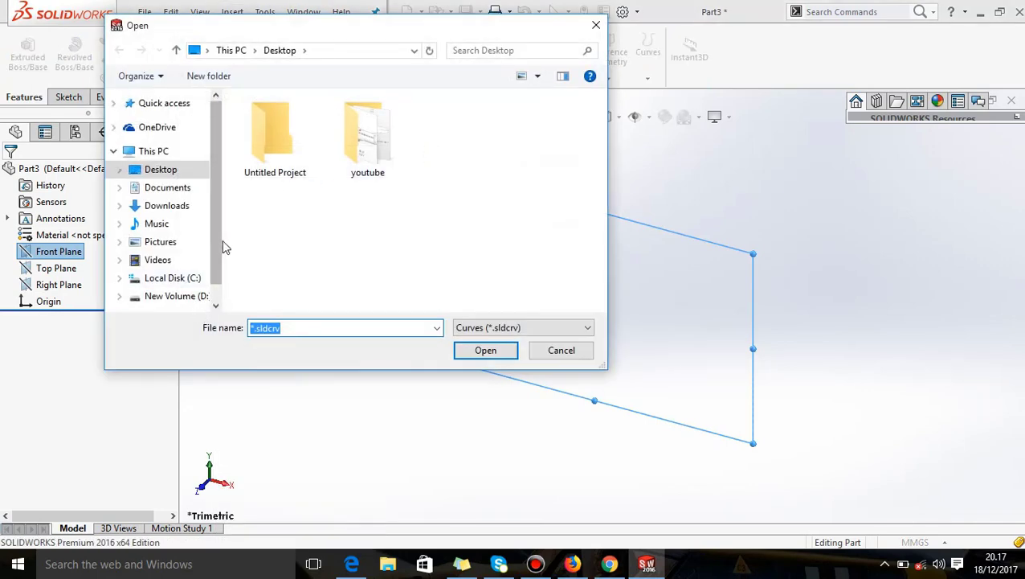
scroll(222, 257, "down", 1)
scroll(220, 209, "up", 1)
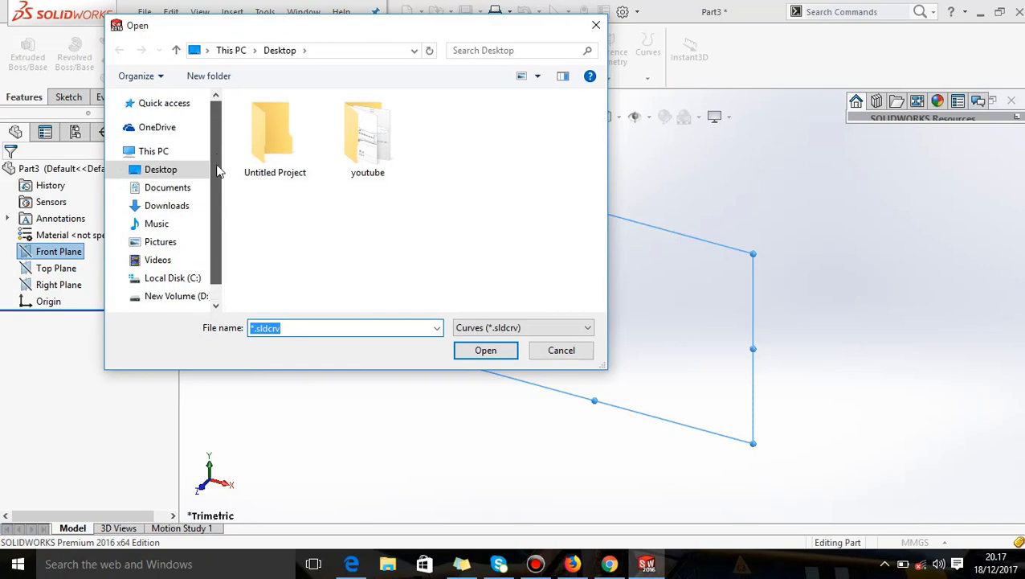
left_click(543, 327)
left_click(521, 355)
left_click(450, 157)
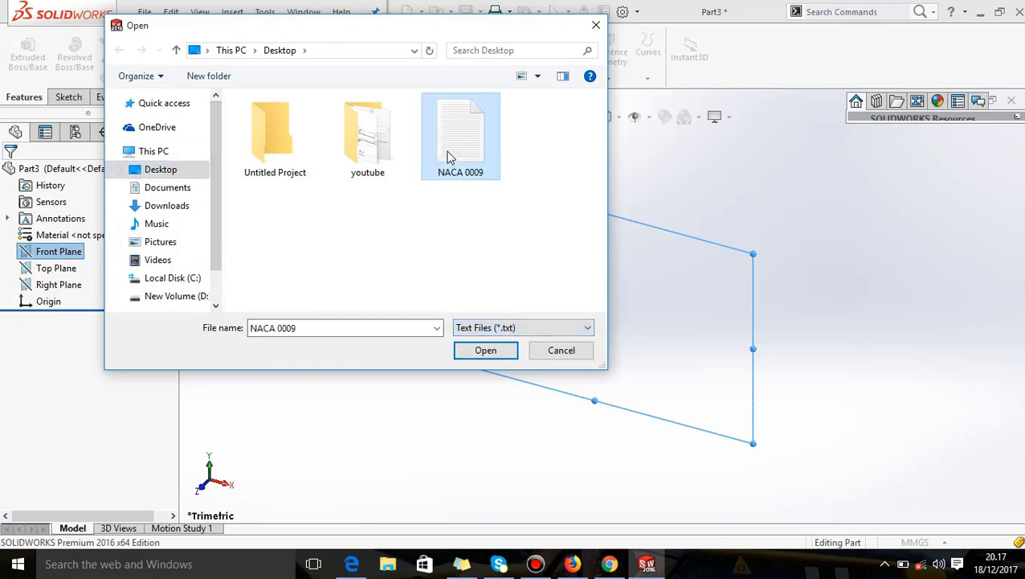
left_click(482, 351)
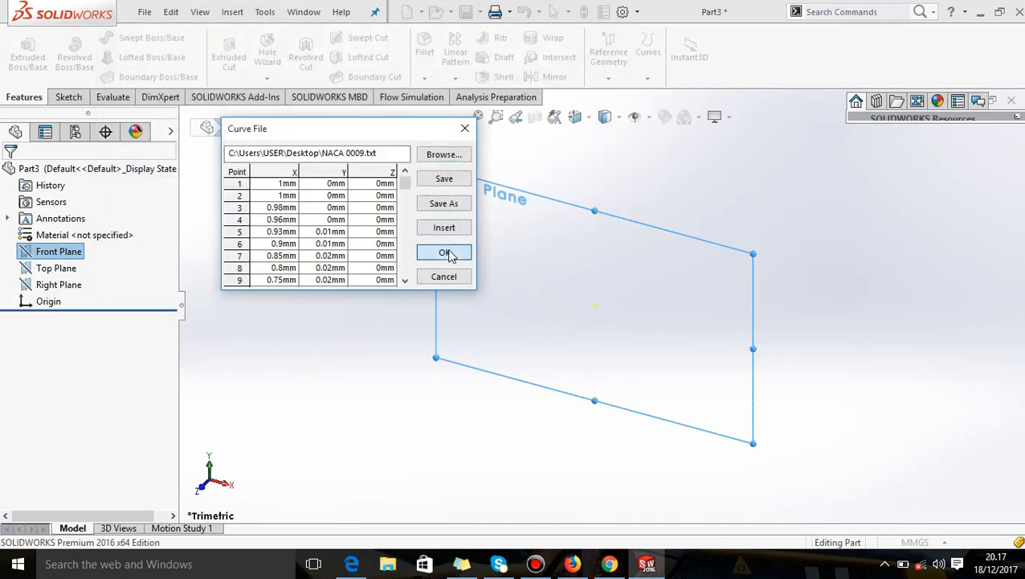
left_click(446, 253)
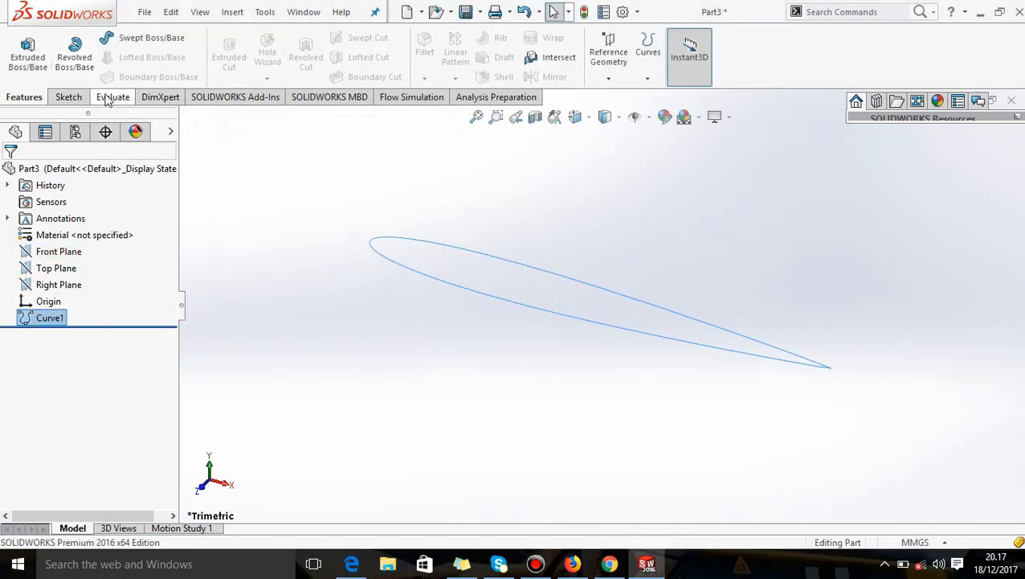
- Convert the airfoil curve edge into a new 3D sketch, 3DSketch1
left_click(68, 97)
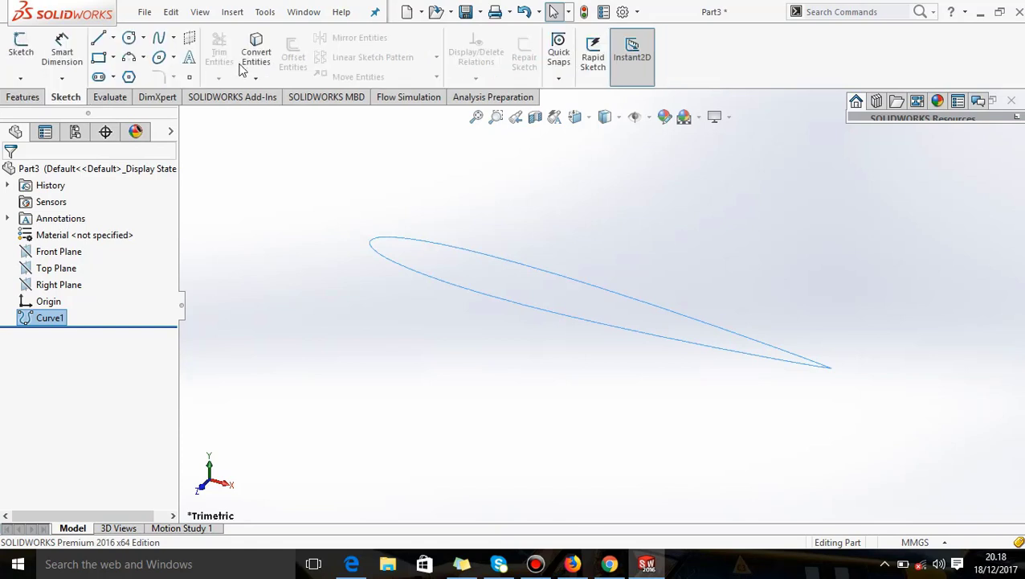
left_click(256, 78)
left_click(297, 97)
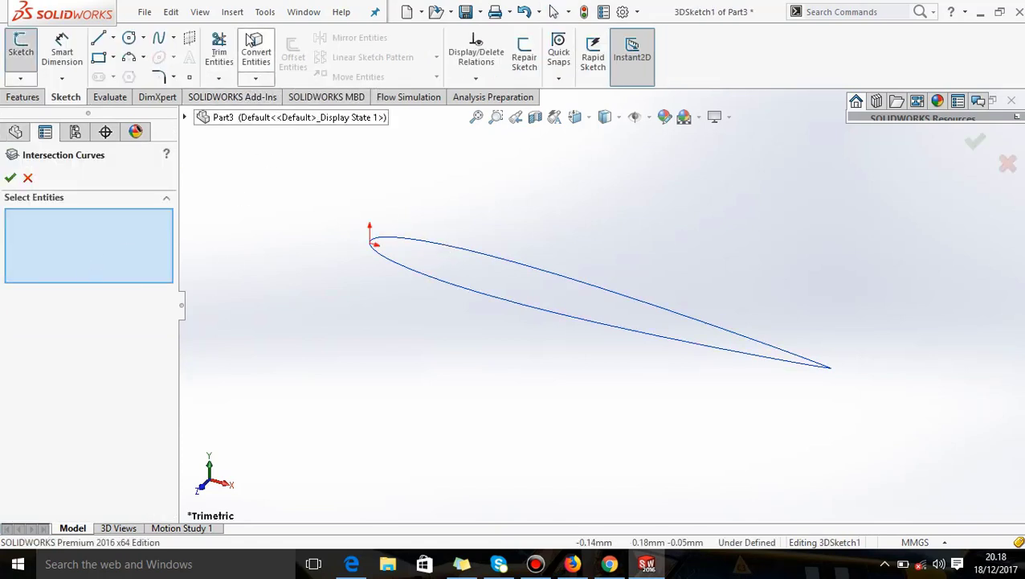
left_click(256, 78)
left_click(274, 97)
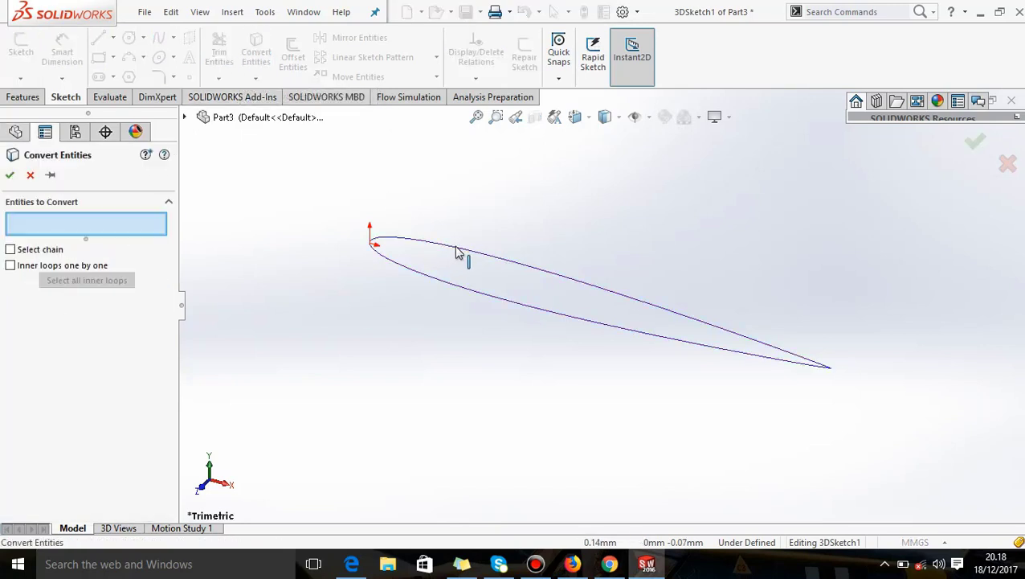
left_click(456, 251)
key("Return")
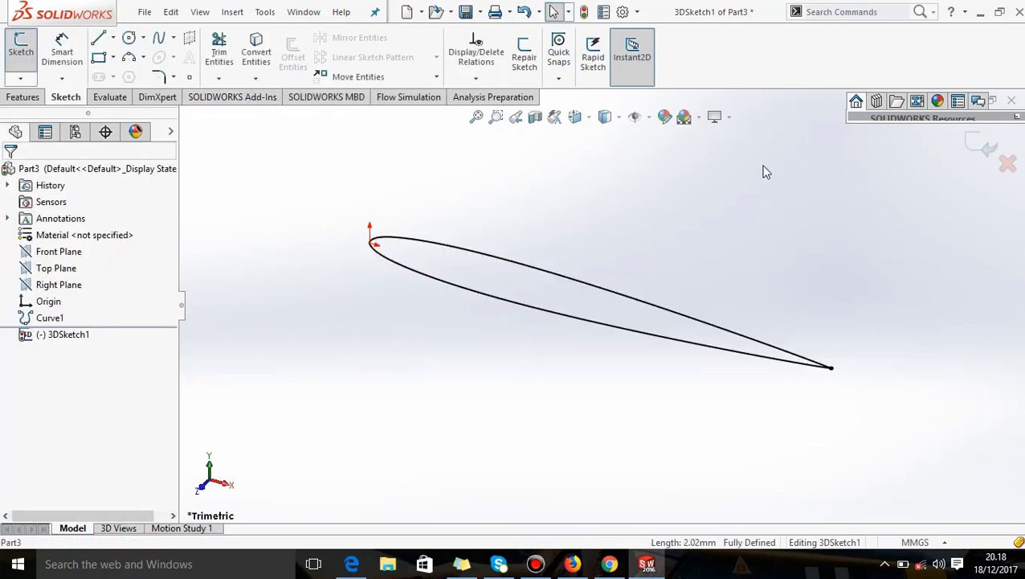
left_click(990, 143)
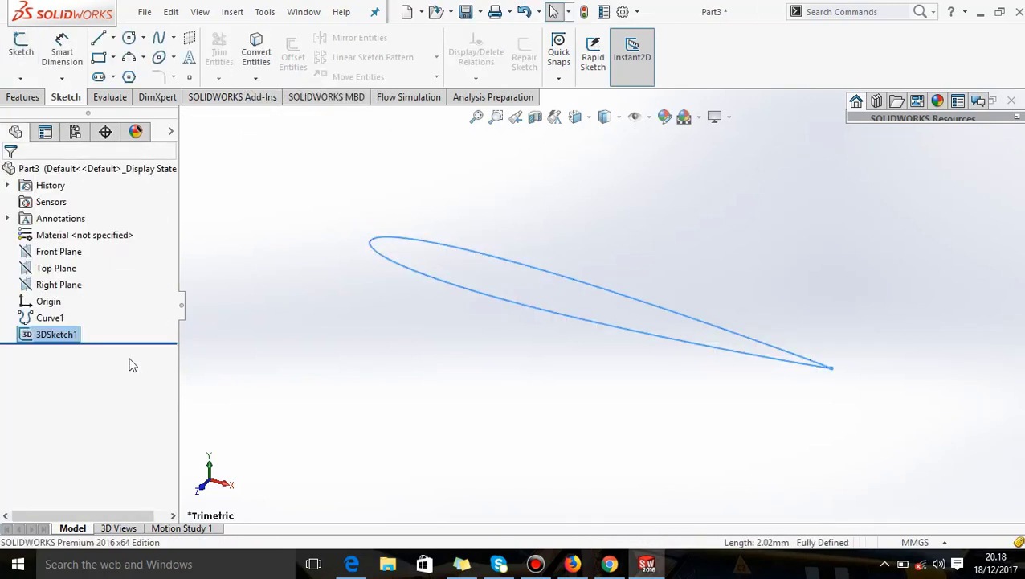
- Copy and paste 3DSketch1 to create 3DSketch2
right_click(59, 342)
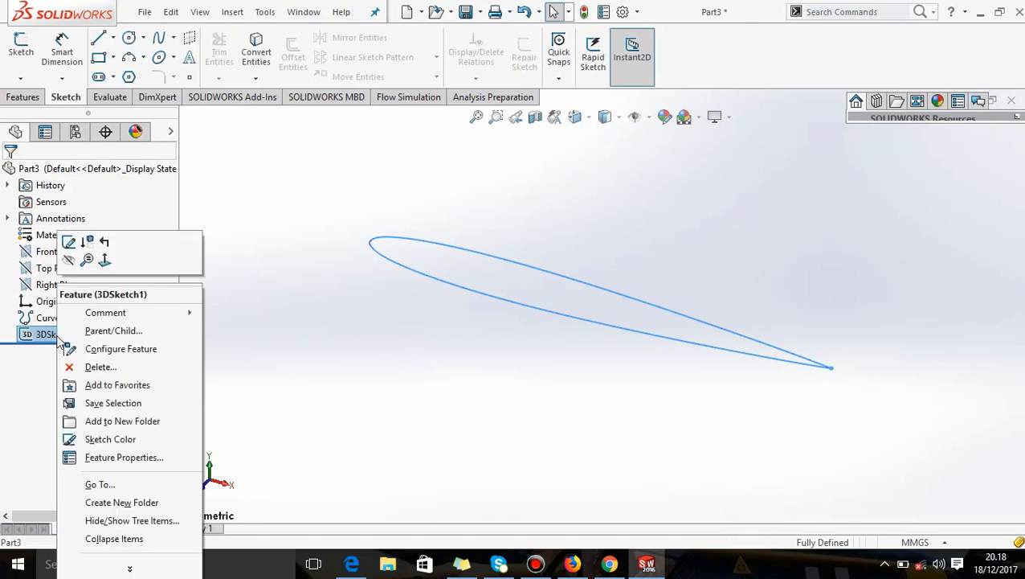
left_click(45, 339)
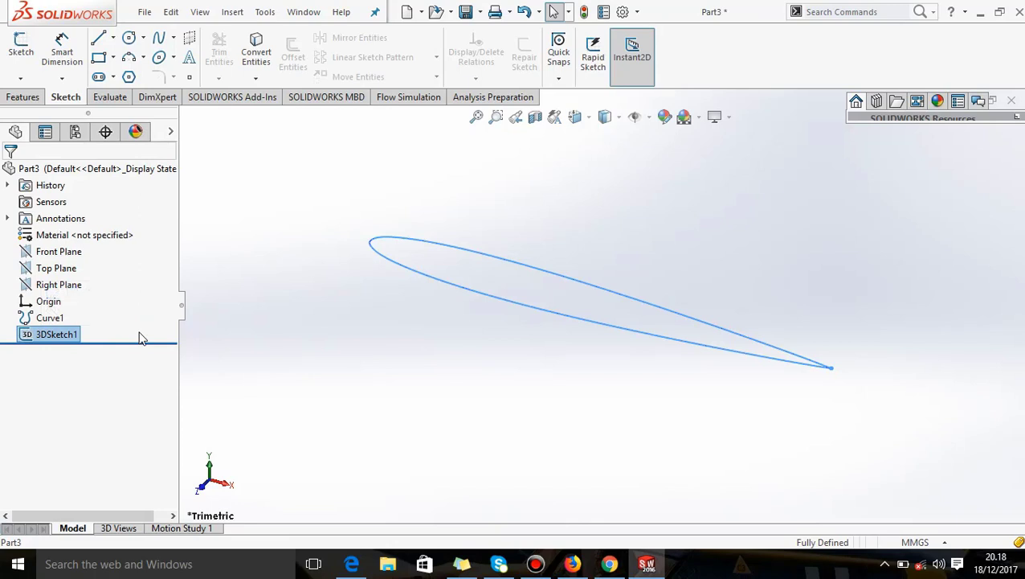
key("ctrl+v")
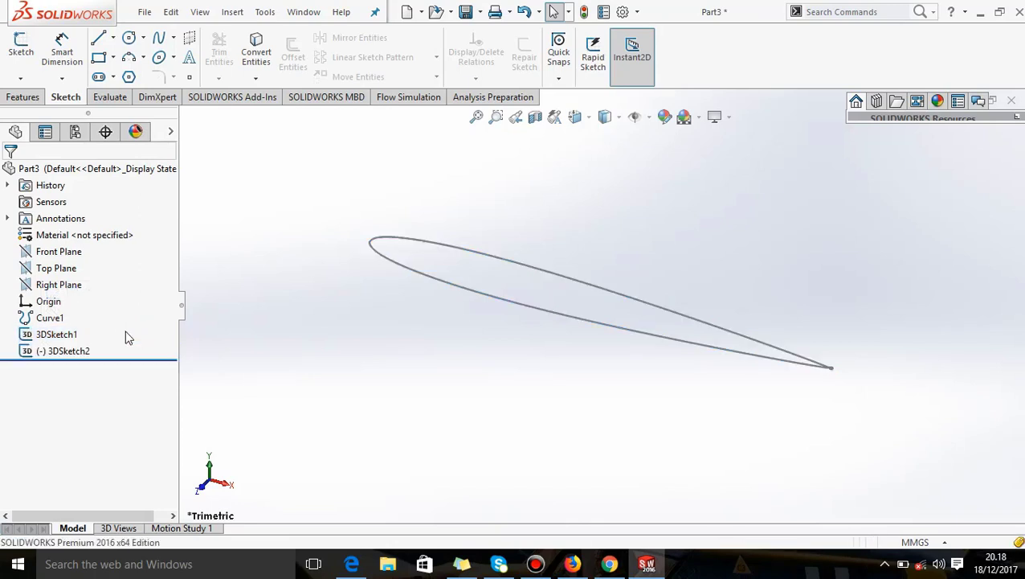
- In 3DSketch2, draw a leading-to-trailing-edge chord line and dimension it to 3 mm
left_click(69, 354)
left_click(80, 308)
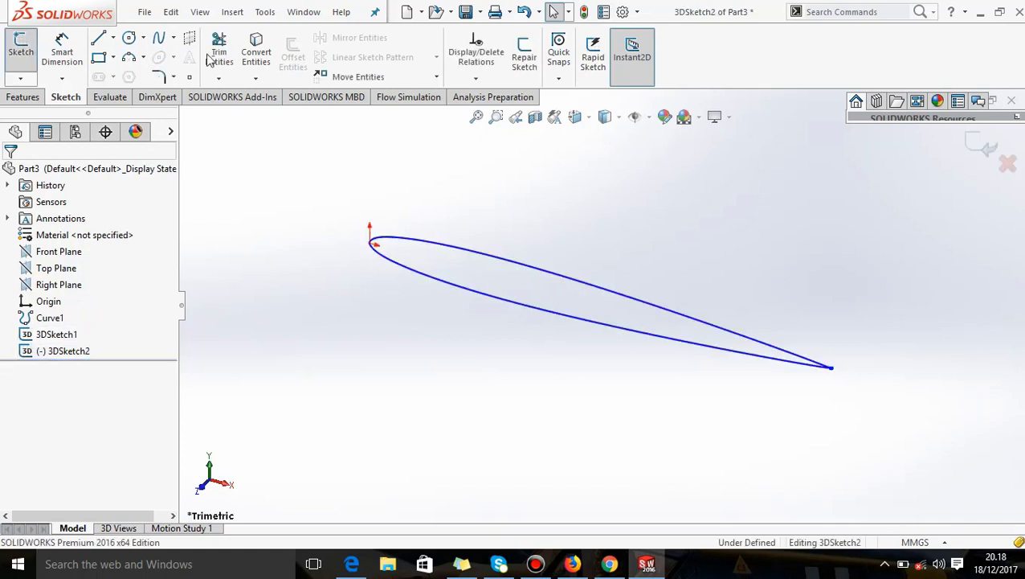
left_click(98, 38)
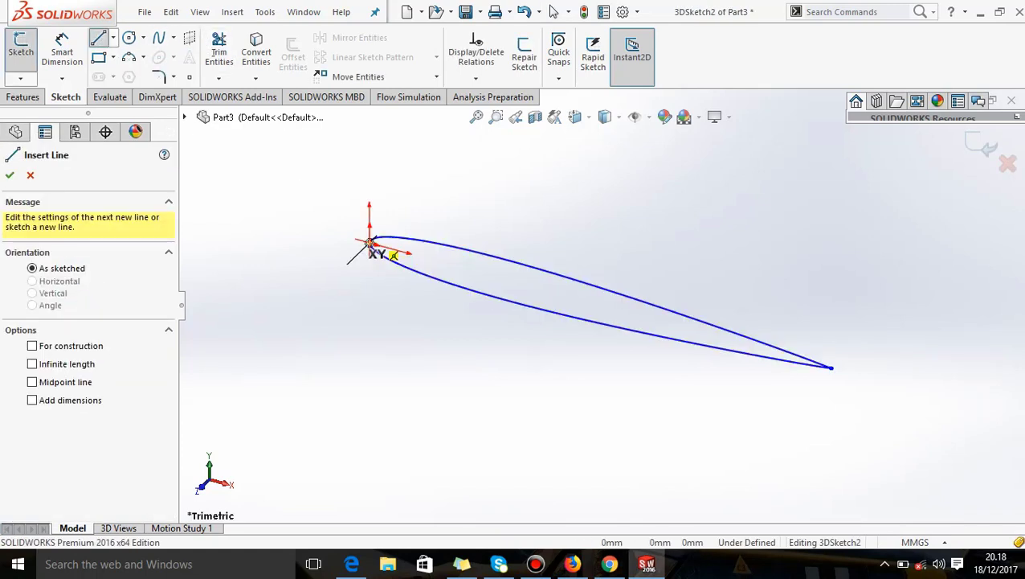
left_click(370, 242)
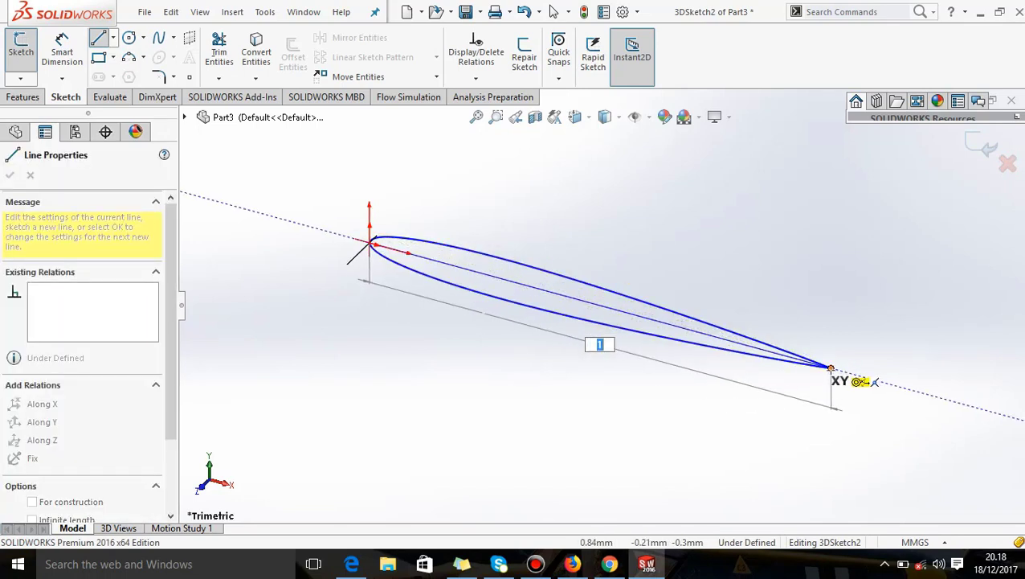
double_click(831, 368)
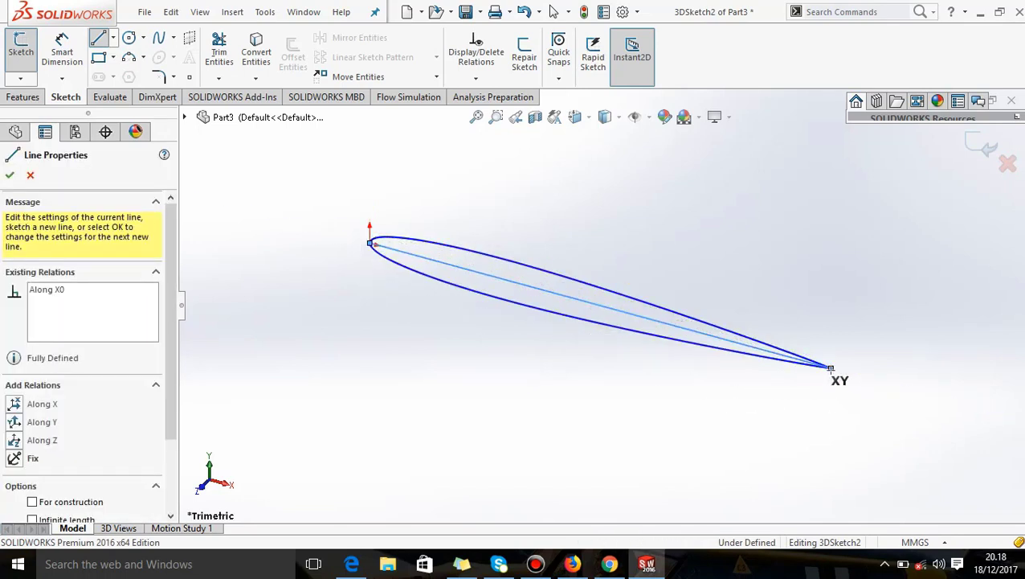
left_click(68, 50)
left_click(562, 295)
left_click(551, 410)
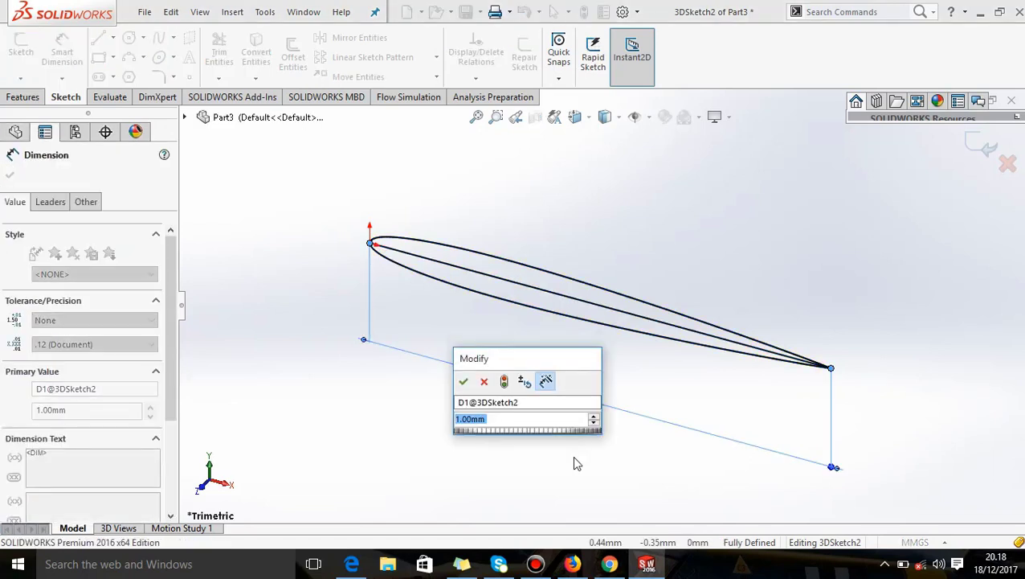
type("3")
left_click(464, 383)
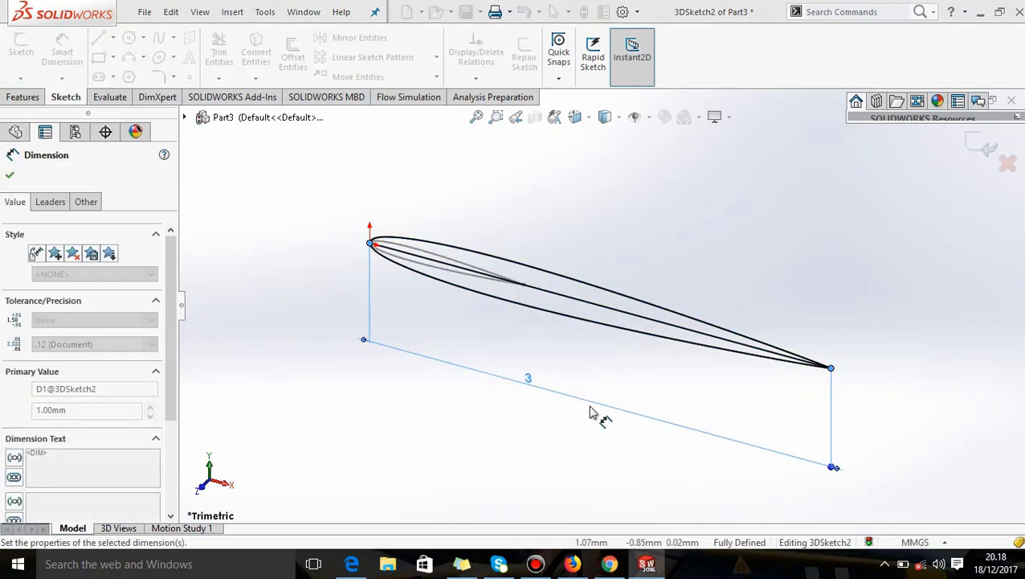
left_click(975, 153)
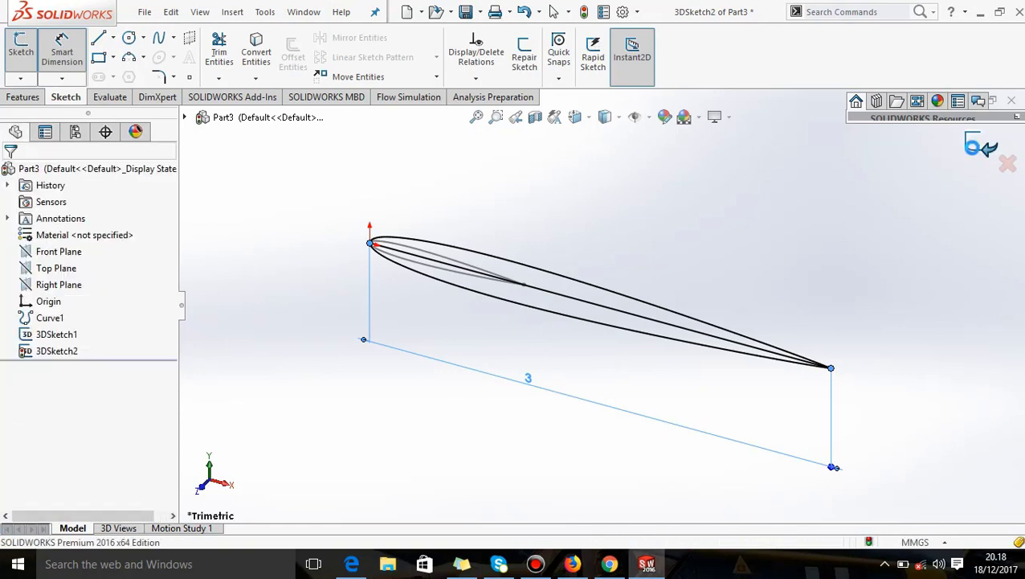
- Hide 3DSketch1 and Curve1
left_click(56, 336)
left_click(62, 315)
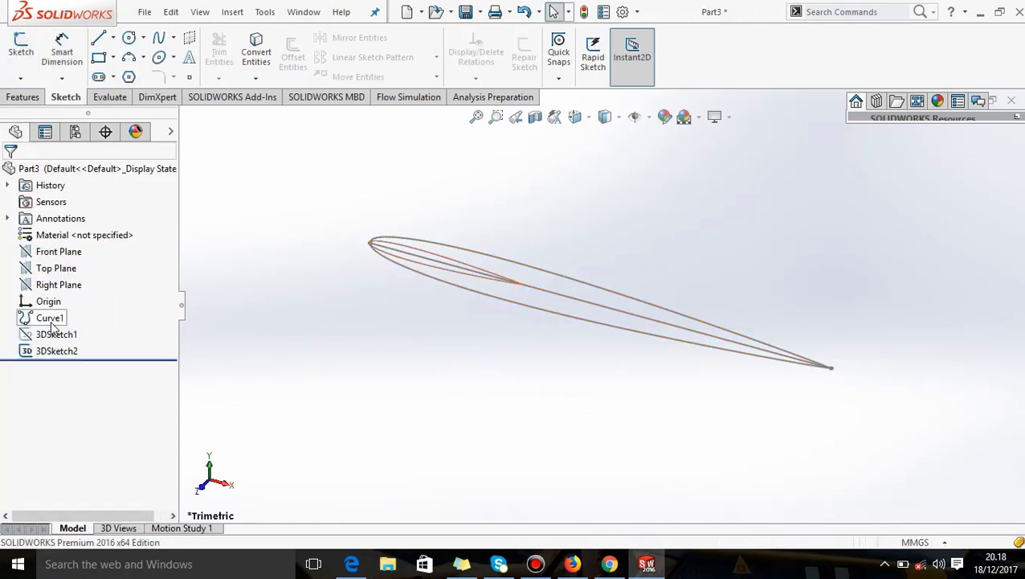
left_click(49, 318)
left_click(68, 301)
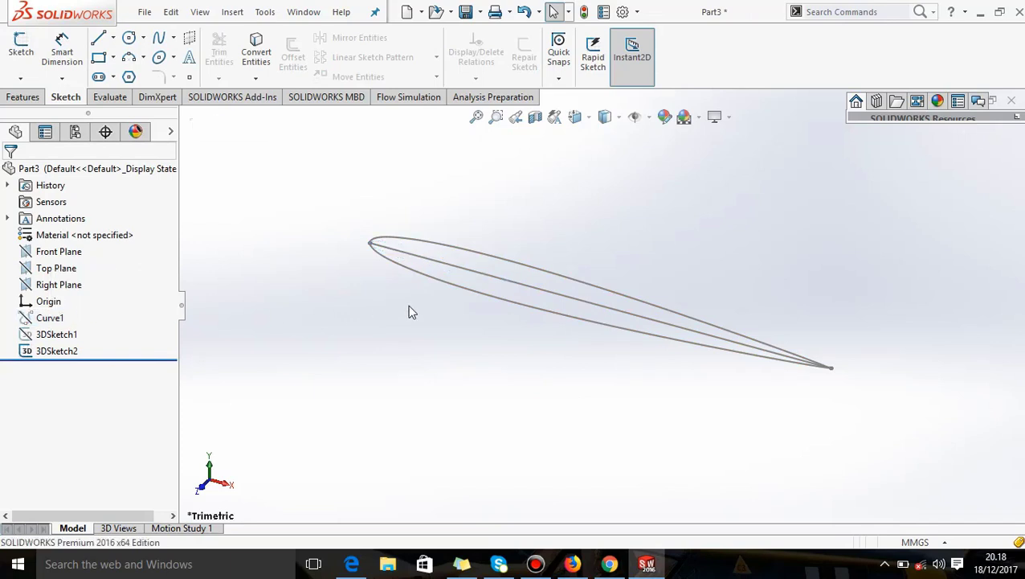
- Delete the chord line from 3DSketch2, leaving only the scaled airfoil outline
left_click(547, 286)
left_click(575, 220)
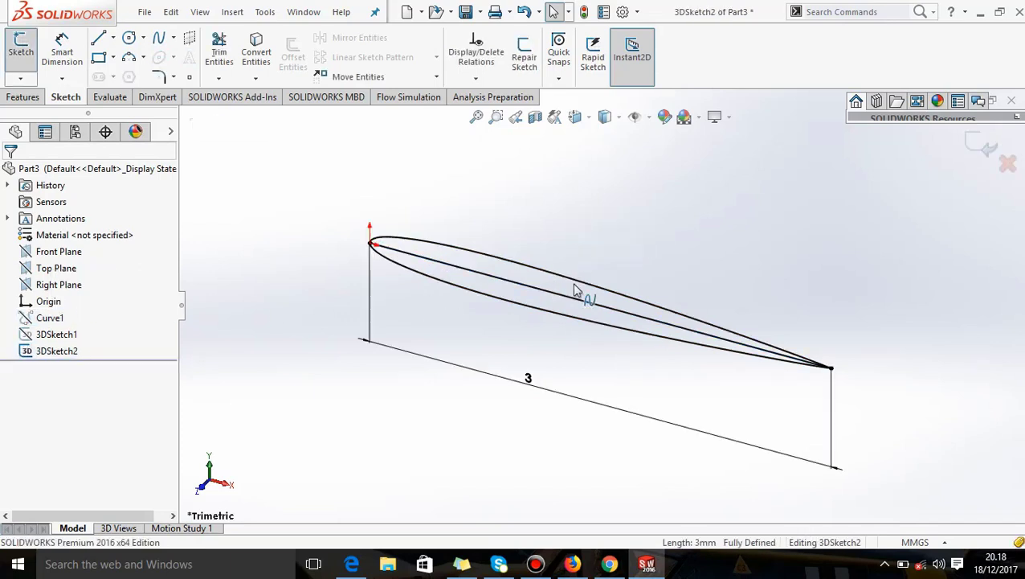
left_click(571, 296)
key("Delete")
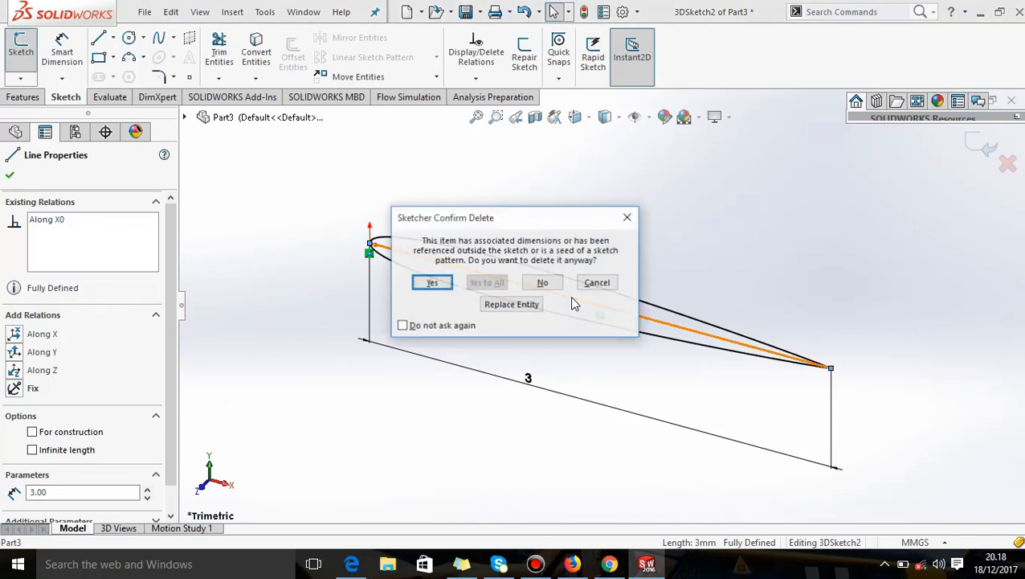
key("Return")
scroll(611, 289, "up", 2)
scroll(678, 278, "up", 1)
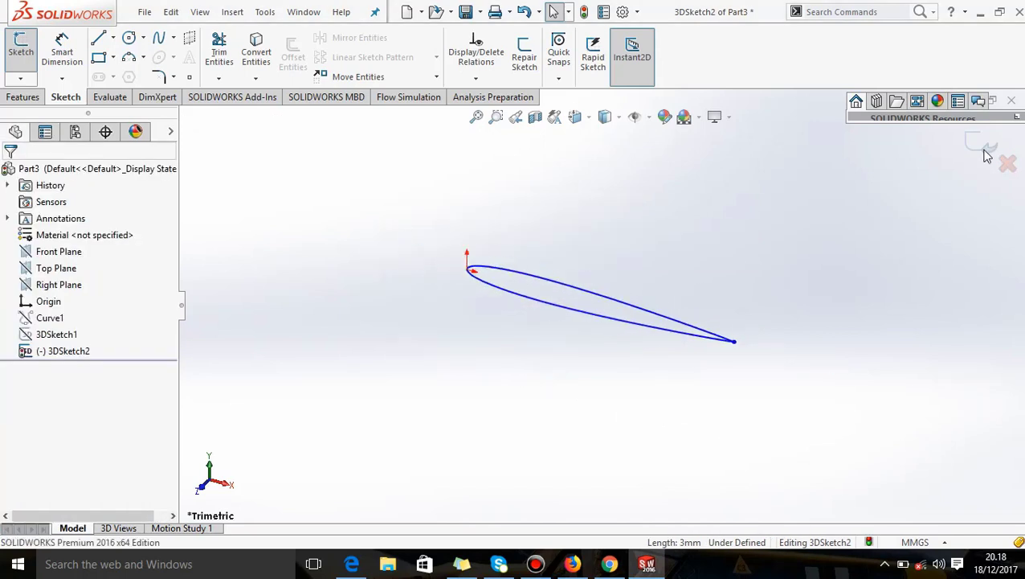
left_click(984, 141)
mouse_move(515, 279)
middle_mouse_down()
mouse_move(571, 292)
mouse_move(611, 281)
middle_mouse_up()
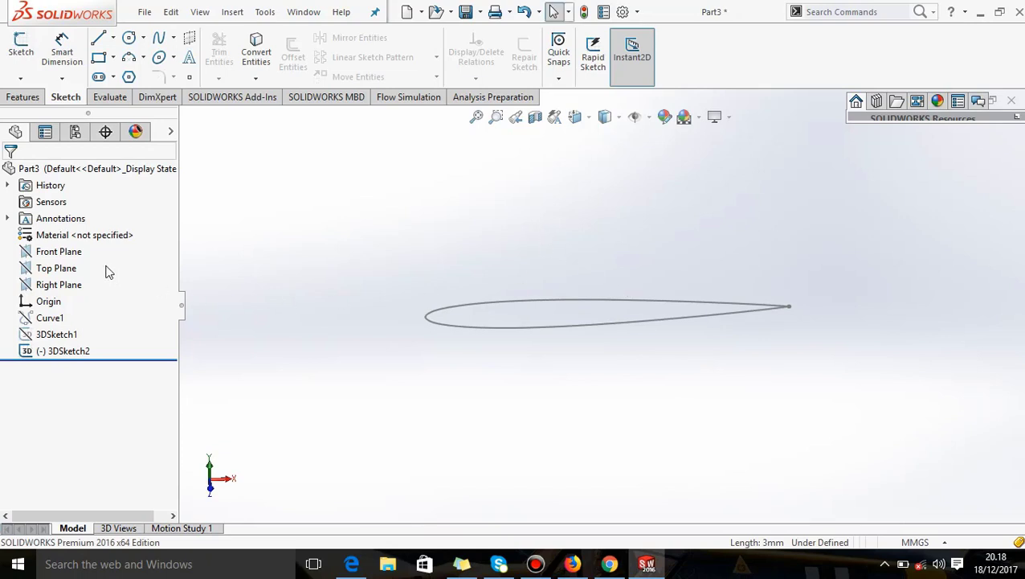
- Create Plane1 offset 4.145 mm from the Front Plane
left_click(60, 251)
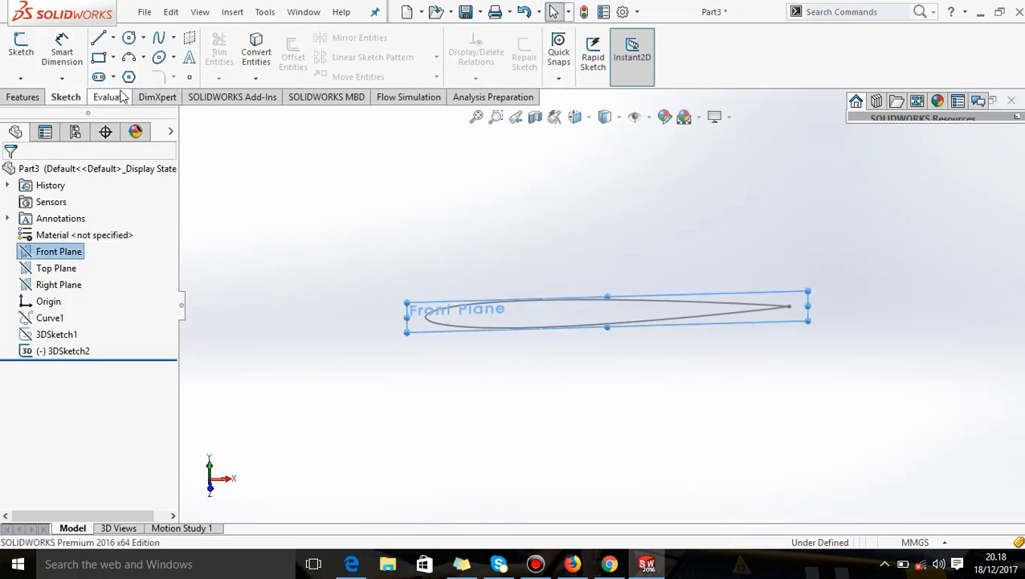
left_click(23, 96)
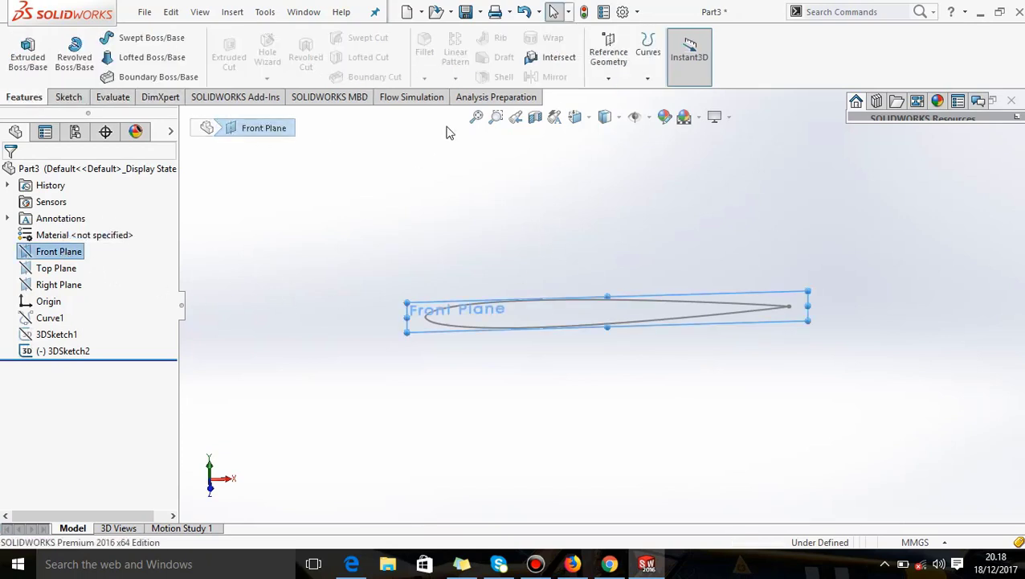
left_click(609, 78)
left_click(622, 97)
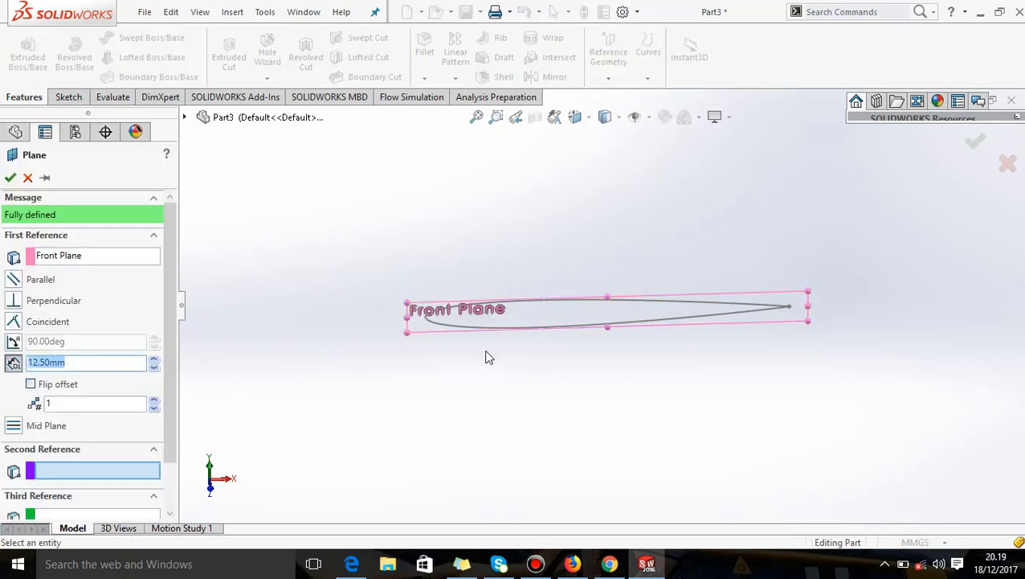
key("ctrl+5")
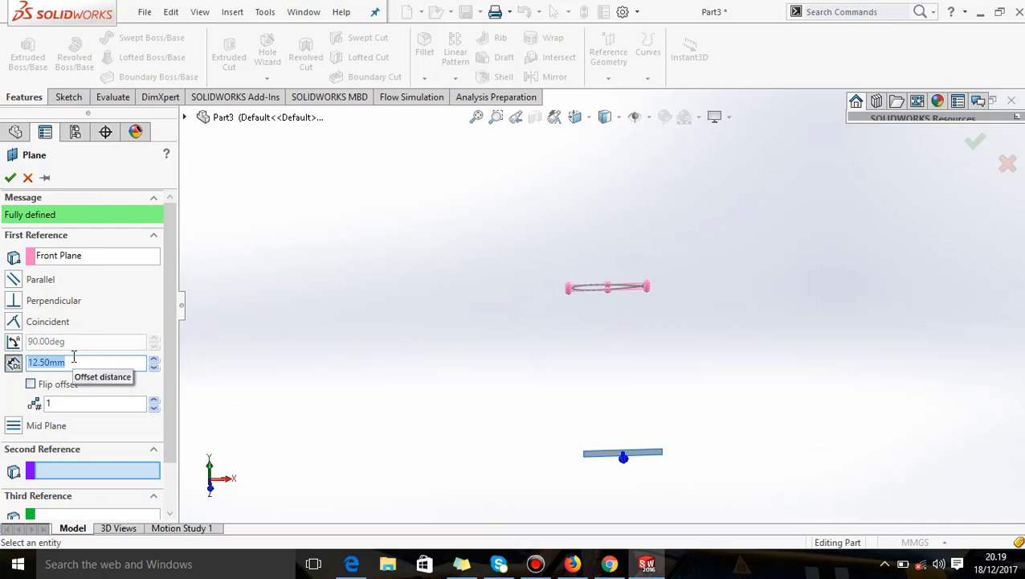
type("4")
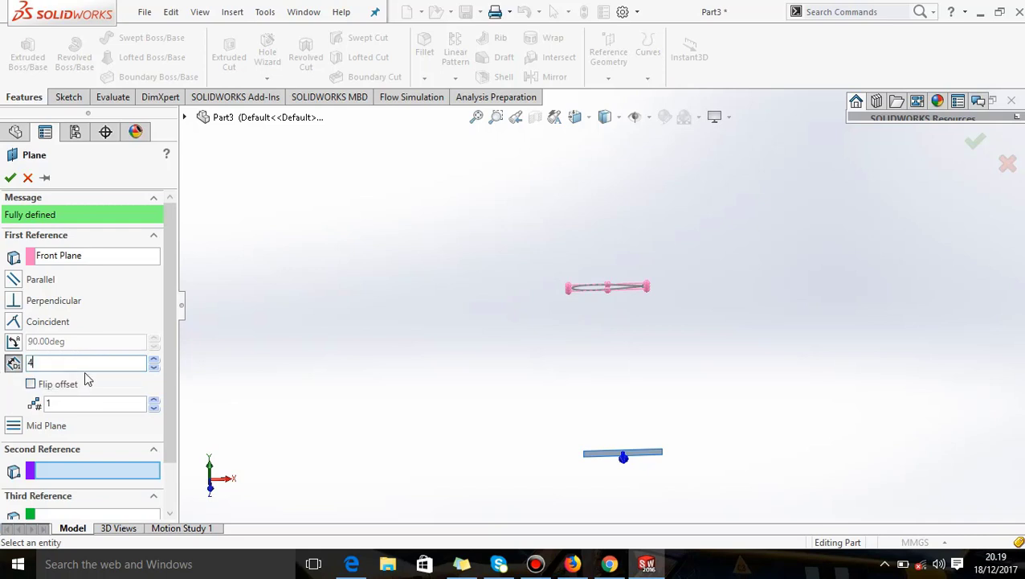
type(".")
type("145")
key("Return")
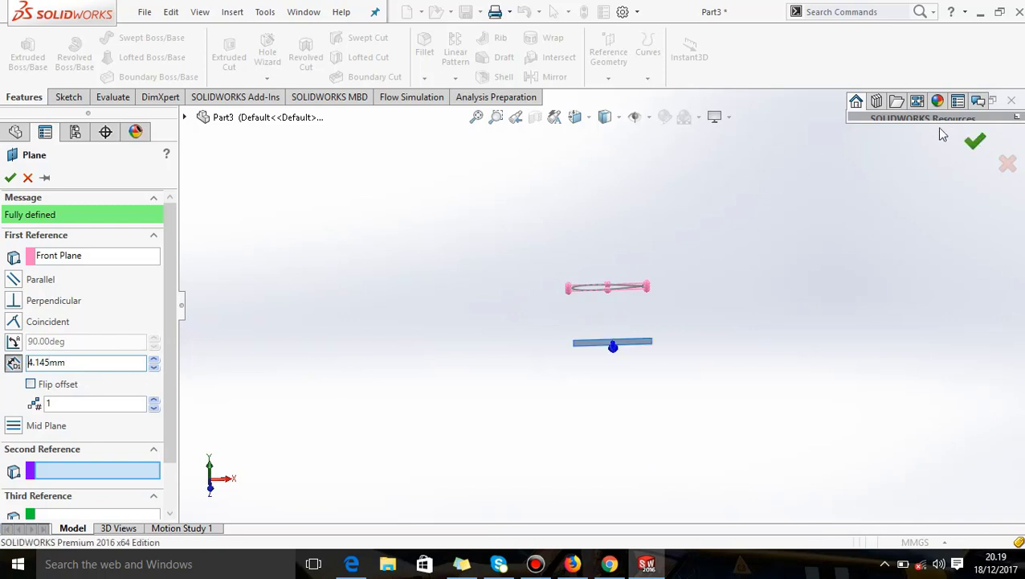
left_click(975, 141)
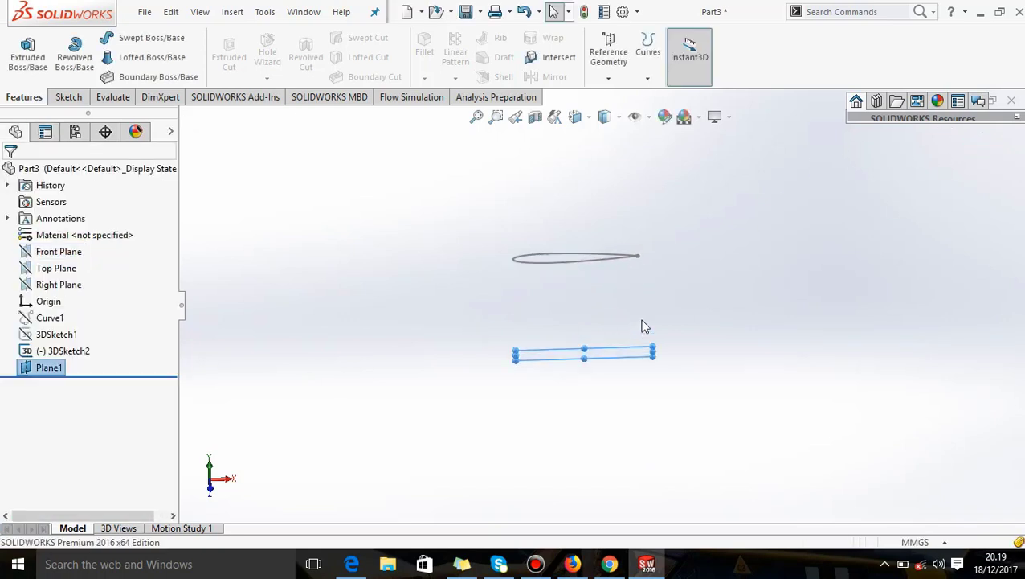
middle_click_drag(643, 327, 611, 287)
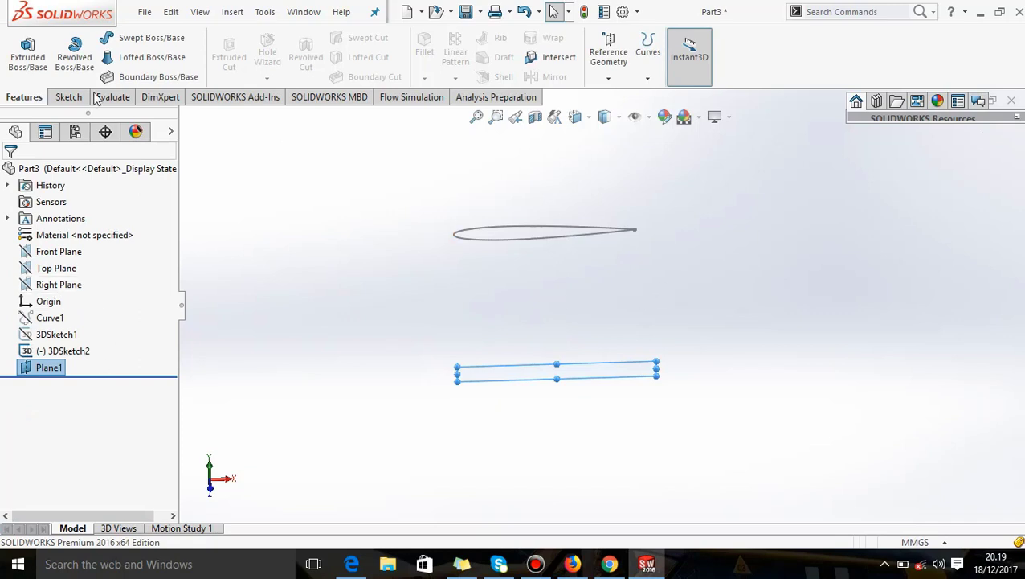
left_click(69, 98)
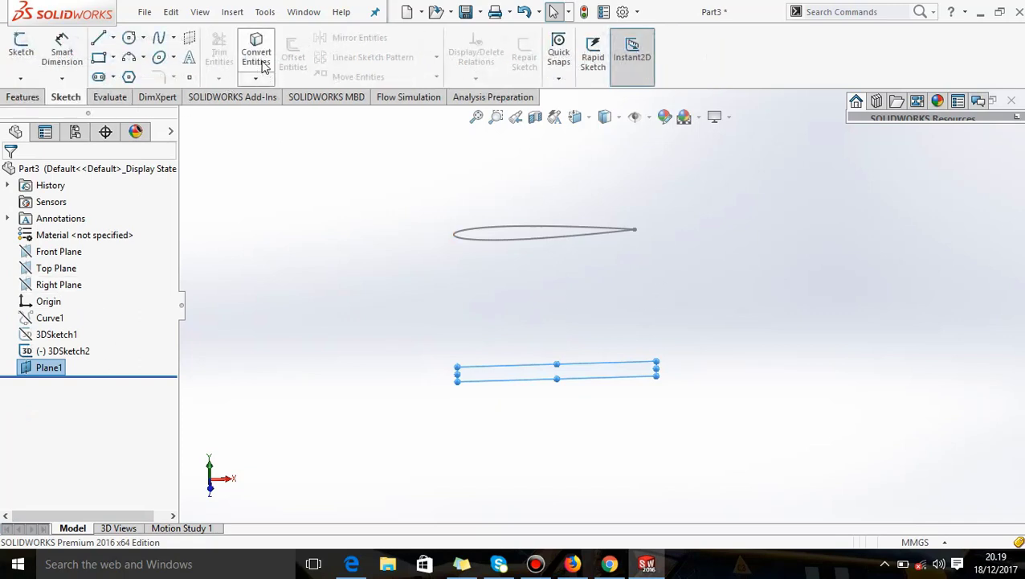
- Sketch on Plane1 with Convert Entities on the airfoil spline, producing Sketch1
left_click(256, 78)
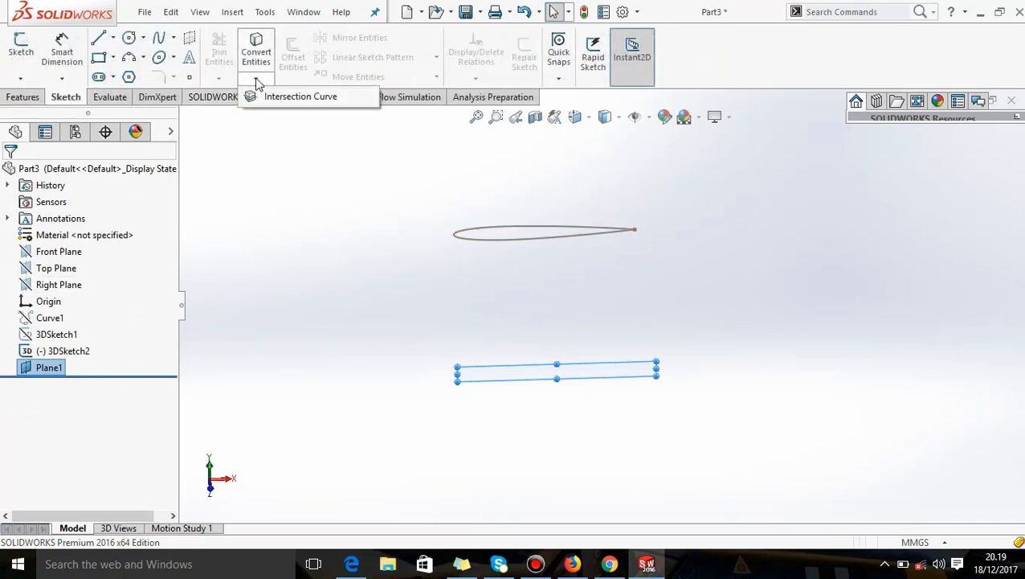
left_click(256, 79)
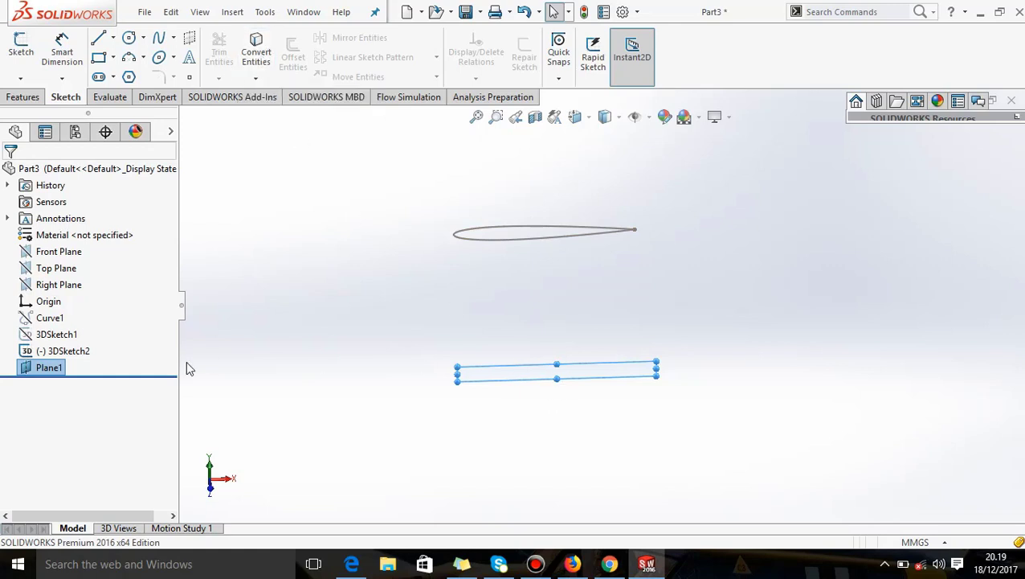
right_click(34, 369)
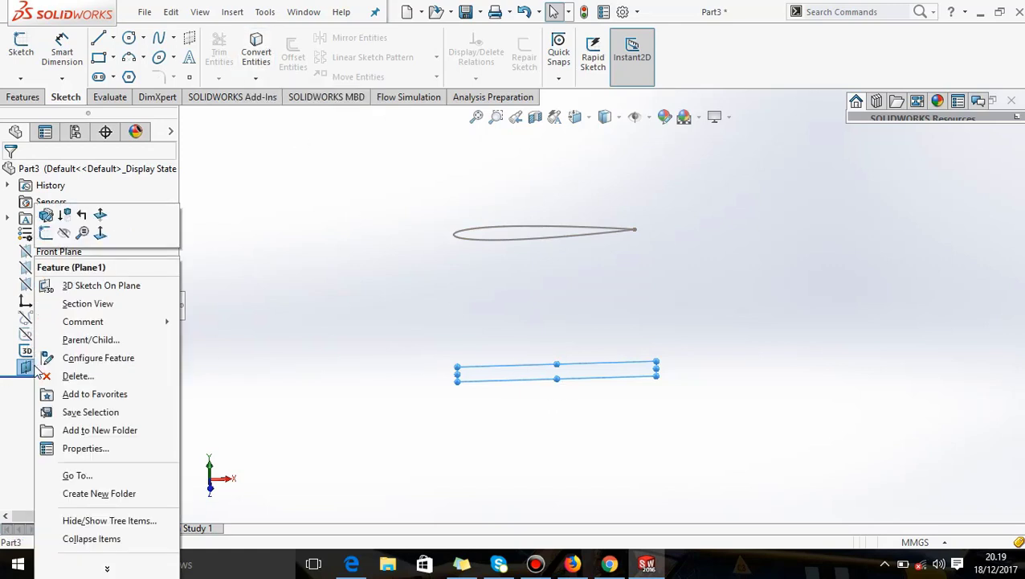
left_click(46, 232)
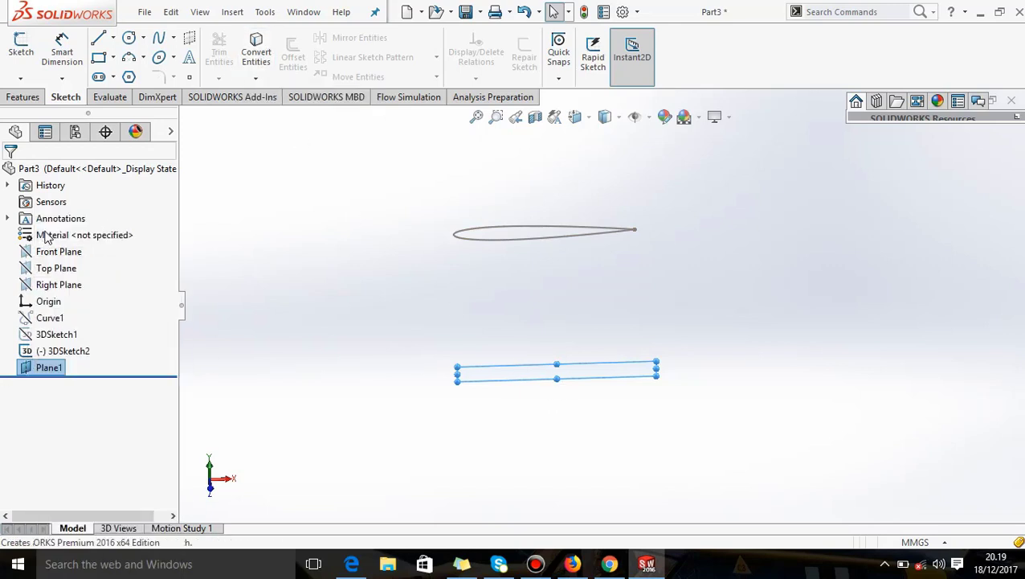
left_click(258, 55)
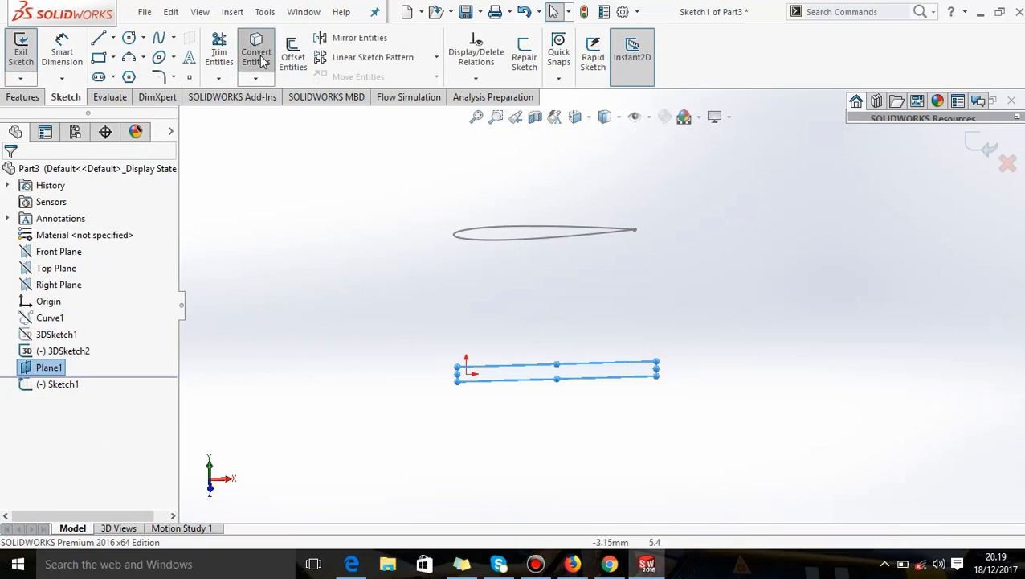
left_click(513, 244)
right_click(513, 244)
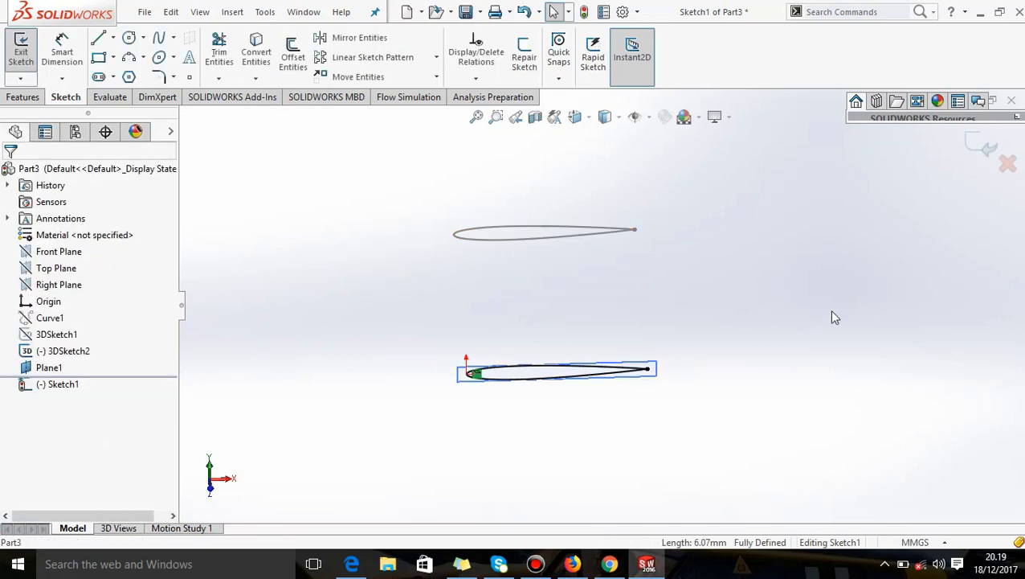
left_click(977, 146)
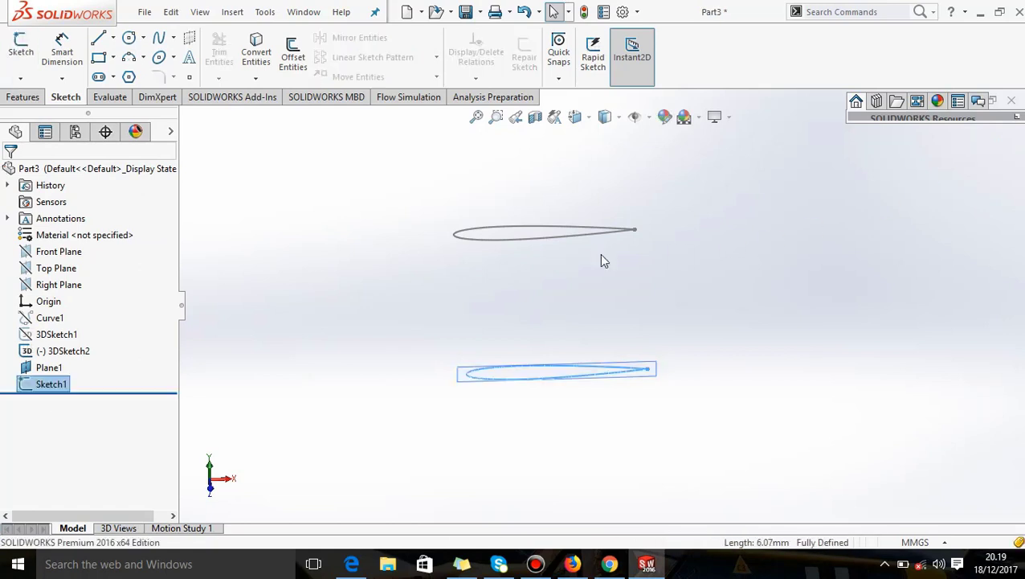
- Try extruding Sketch1 up to the airfoil tip point, then cancel the extrusion
left_click(24, 97)
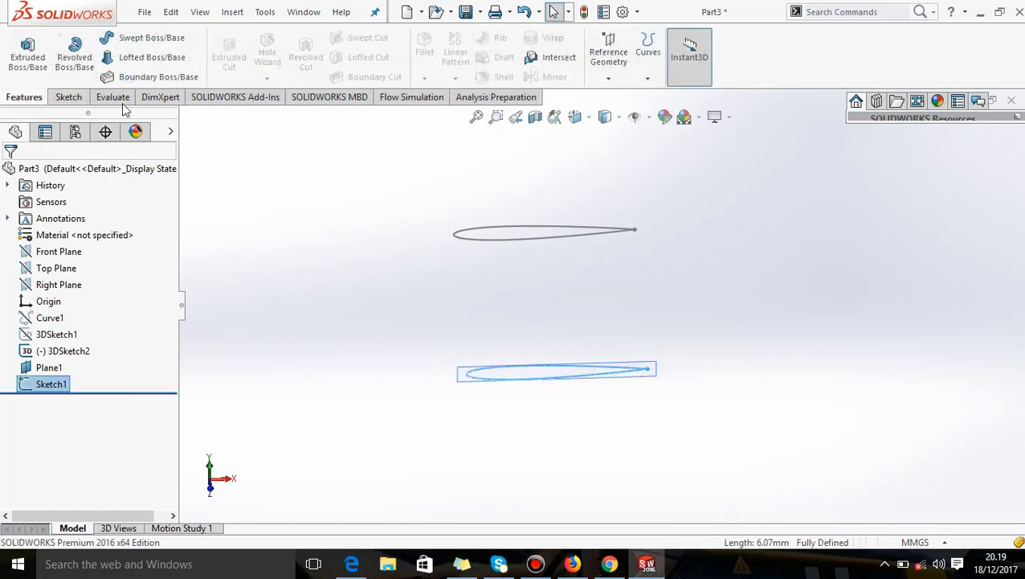
left_click(27, 50)
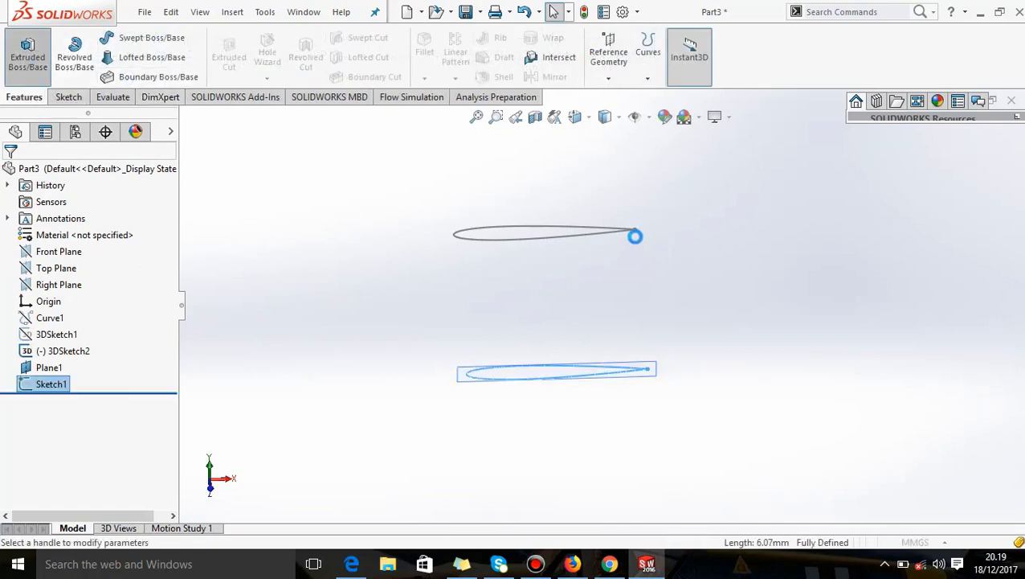
left_click(635, 230)
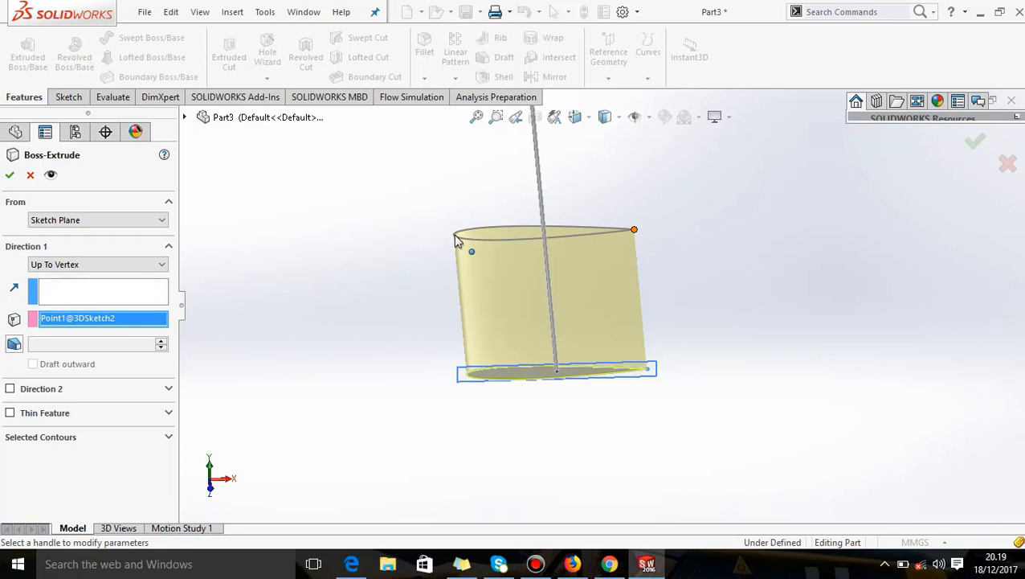
left_click(1007, 164)
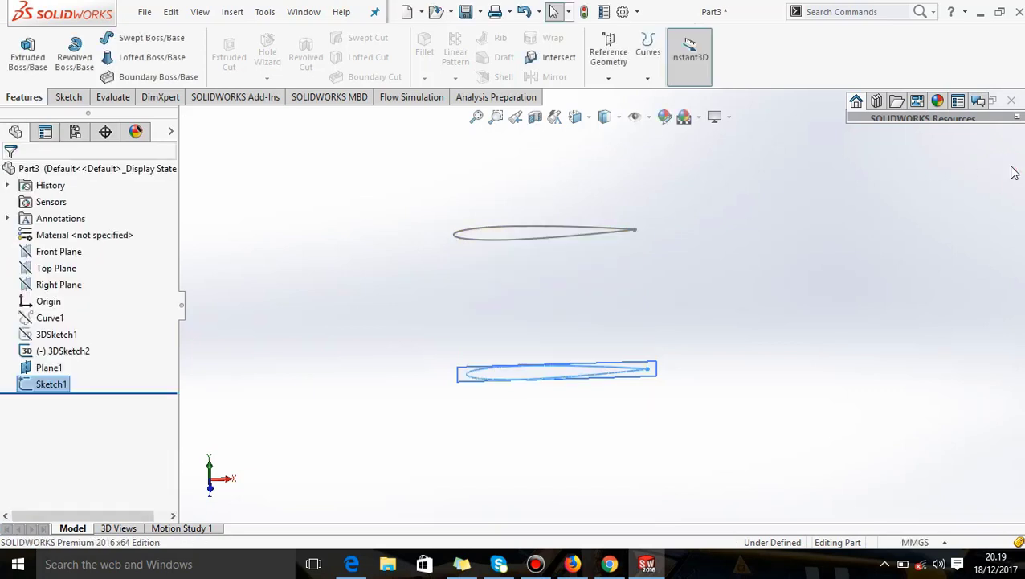
- Loft a Boundary Boss/Base between Sketch1 and 3DSketch2 with connectors aligned at the trailing edge
left_click(133, 76)
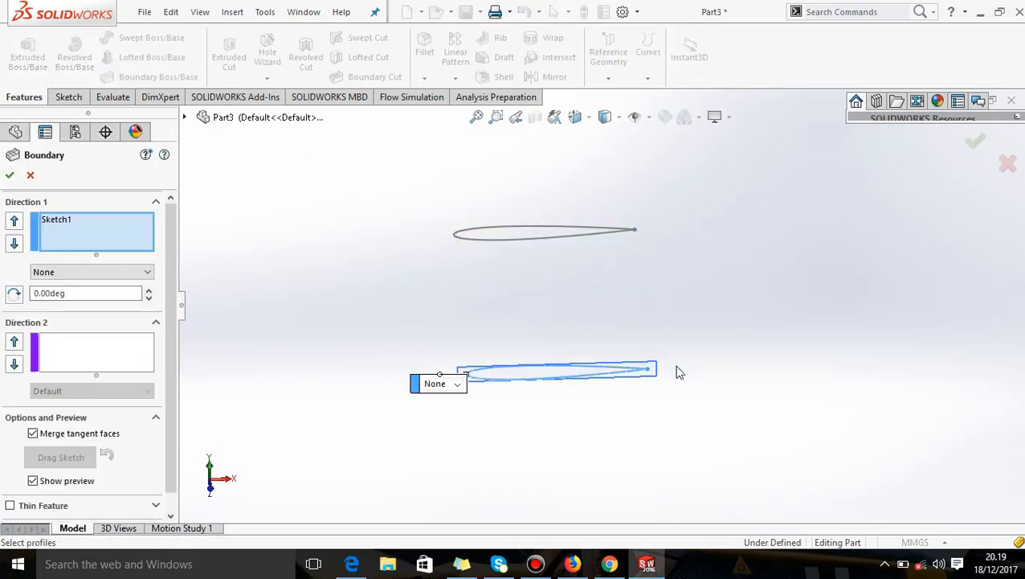
left_click(635, 231)
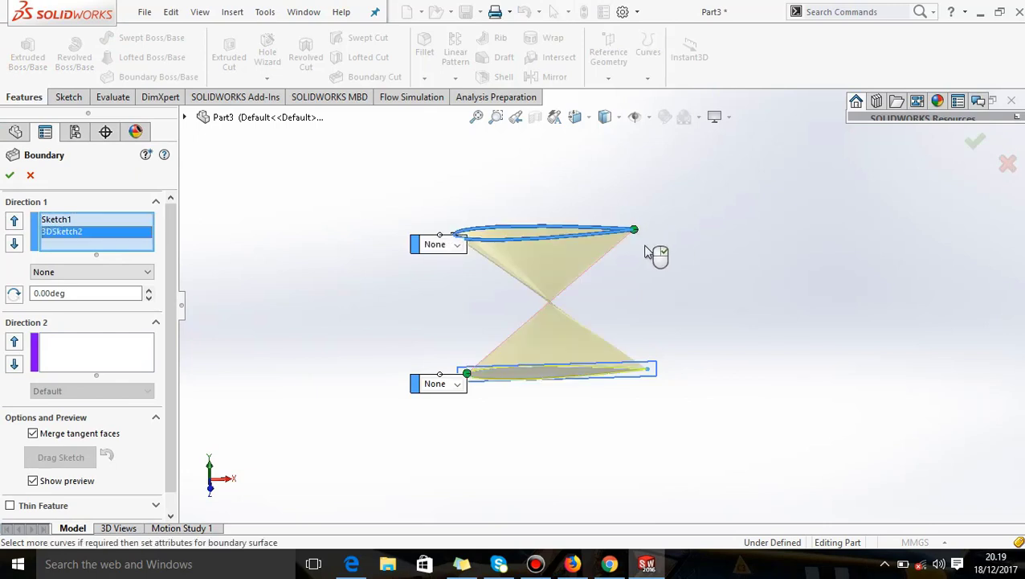
left_click_drag(467, 374, 647, 369)
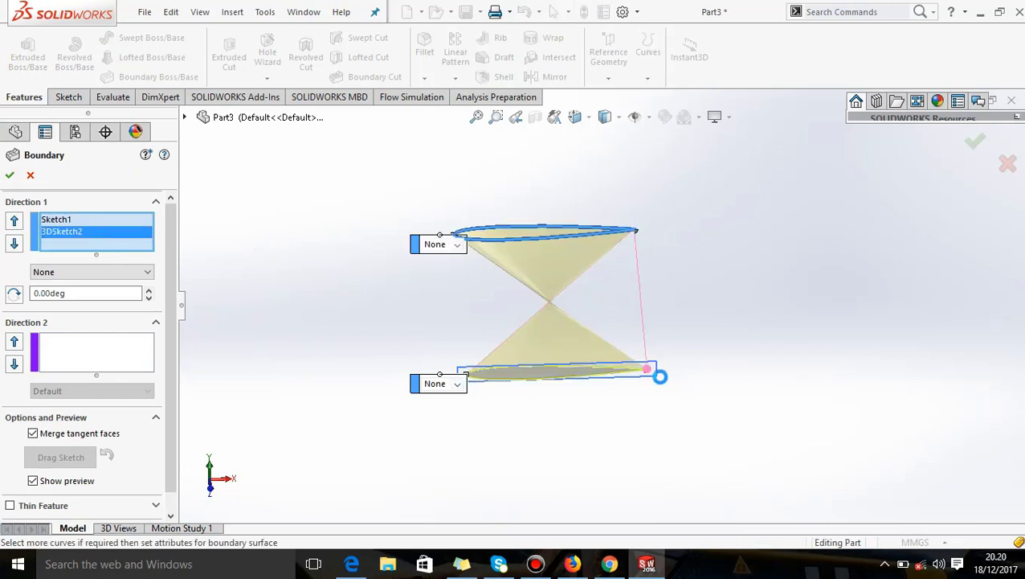
right_click(711, 265)
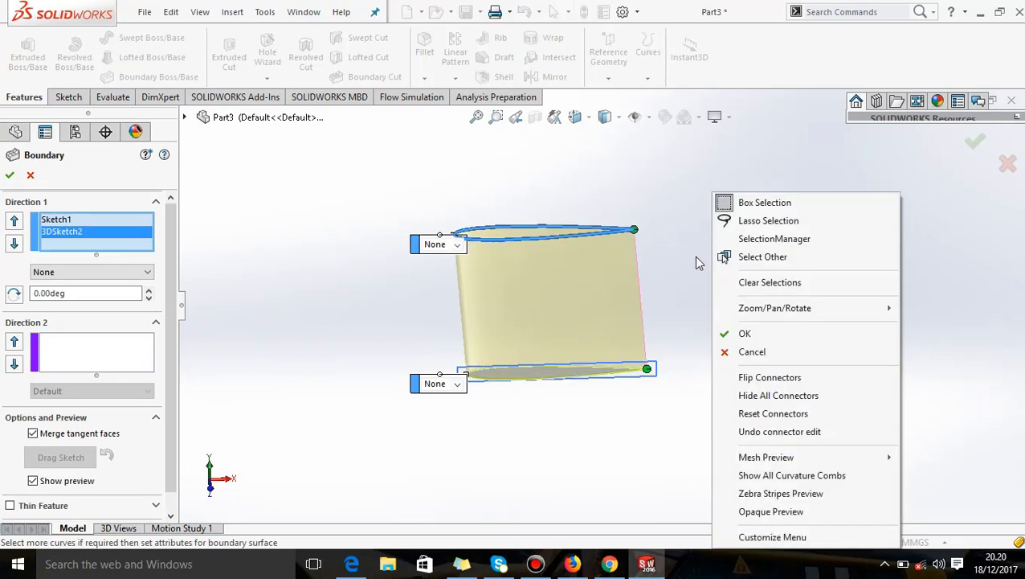
left_click(745, 332)
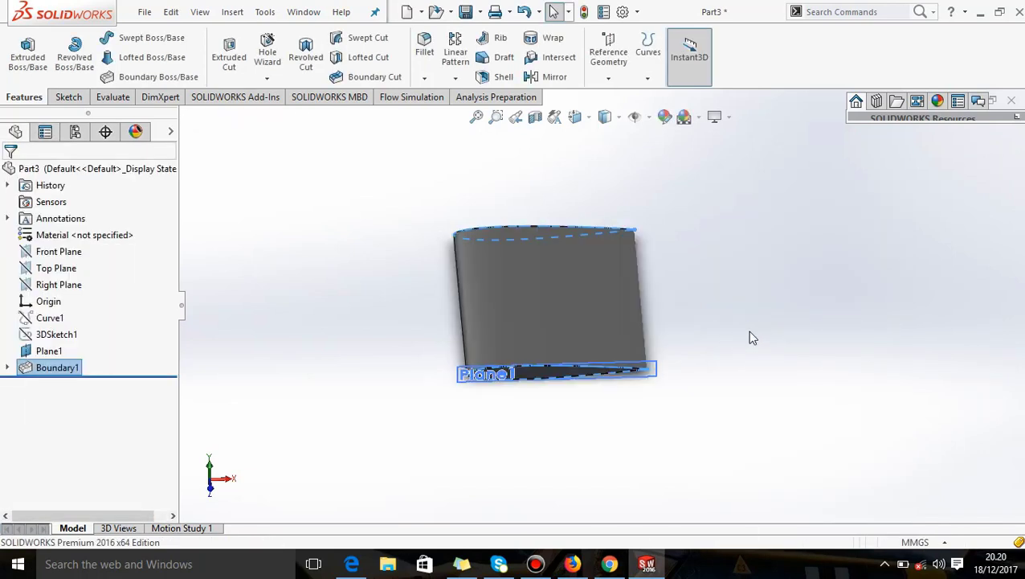
left_click(737, 303)
mouse_move(736, 302)
middle_mouse_down()
mouse_move(534, 328)
mouse_move(579, 290)
mouse_move(538, 343)
middle_mouse_up()
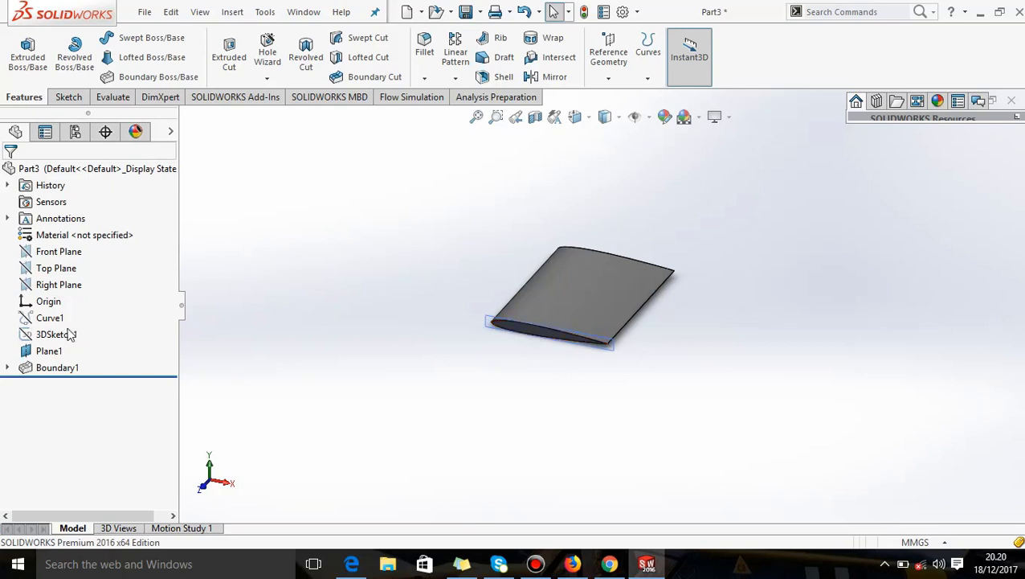
left_click(8, 367)
left_click(8, 367)
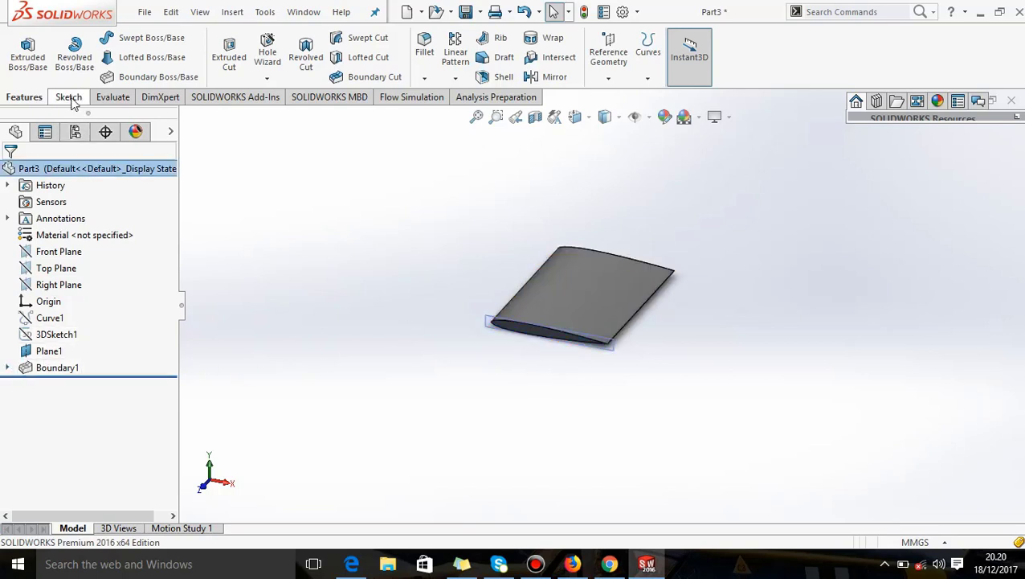
- Add Plane2 referencing Plane1 at an 8.76 mm offset
left_click(609, 77)
left_click(623, 97)
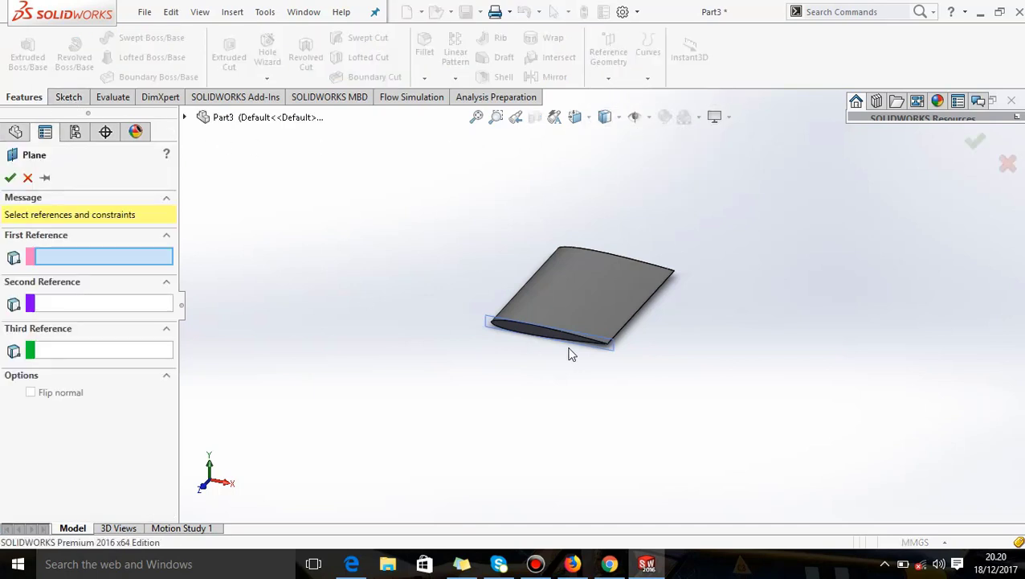
left_click(598, 351)
scroll(598, 354, "up", 2)
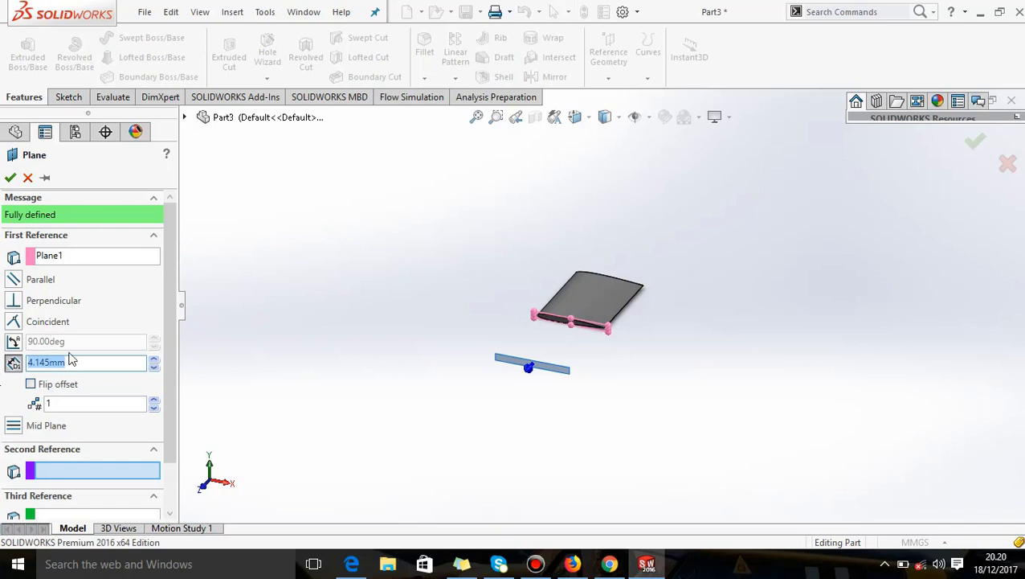
type("8.76")
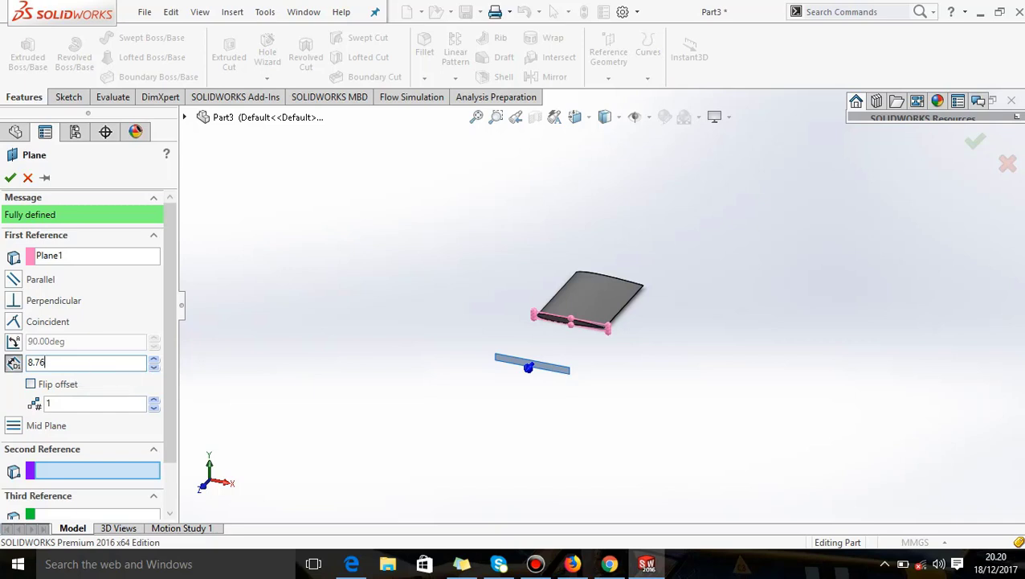
key("Return")
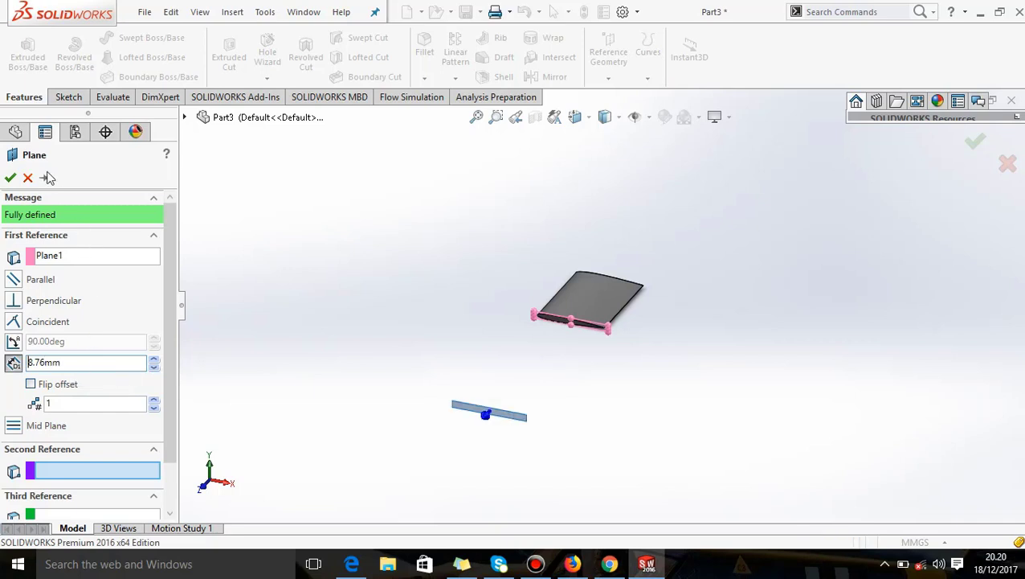
left_click(10, 178)
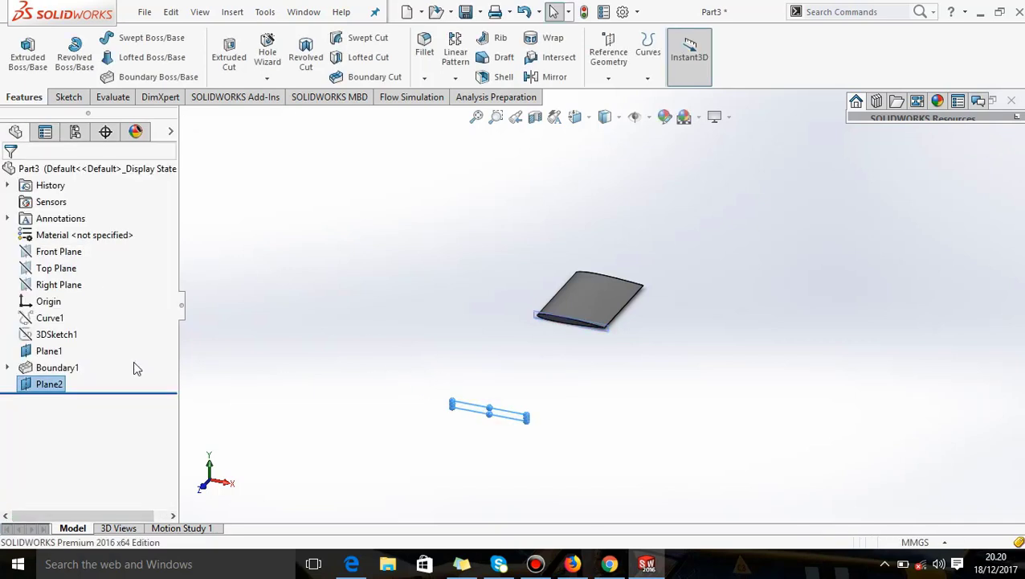
- Sketch on Plane2 and convert 3DSketch1's airfoil into it, saving Sketch2
left_click(78, 102)
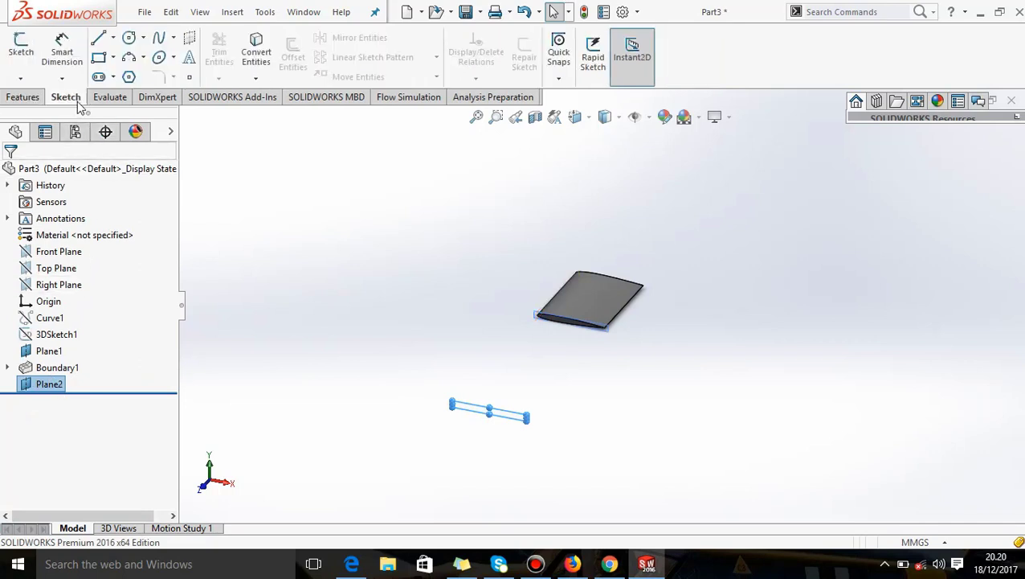
right_click(33, 386)
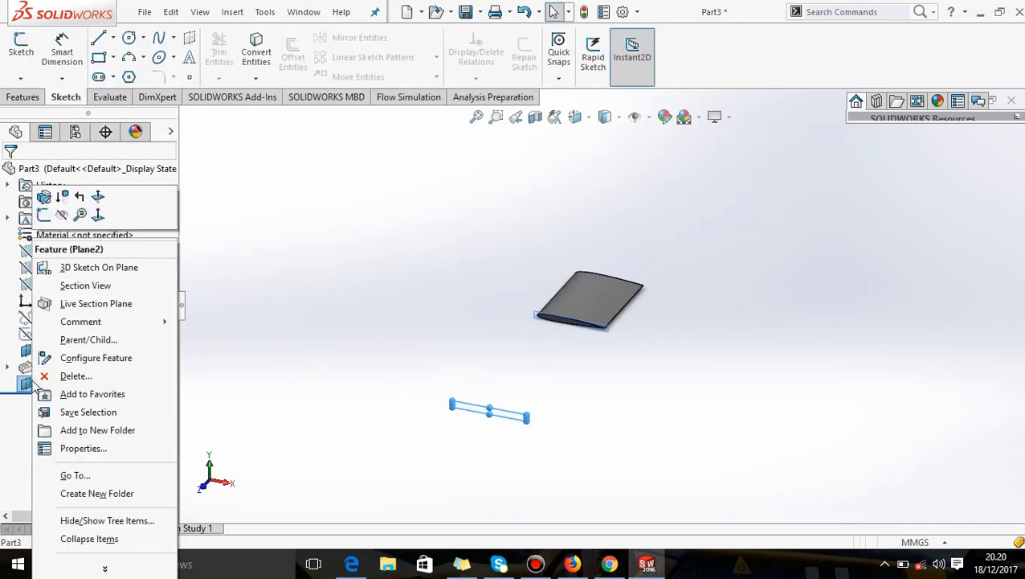
left_click(44, 214)
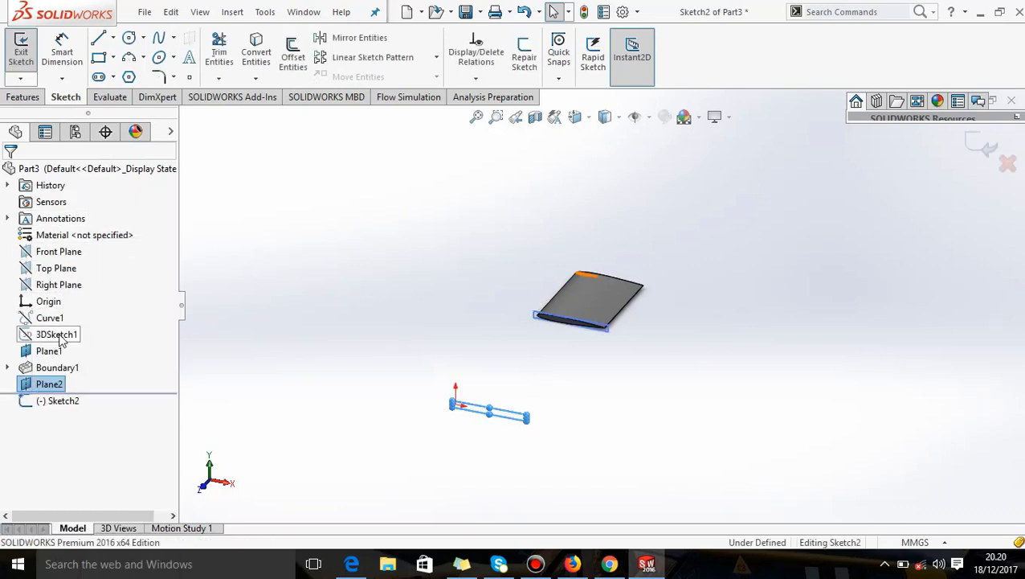
left_click(257, 50)
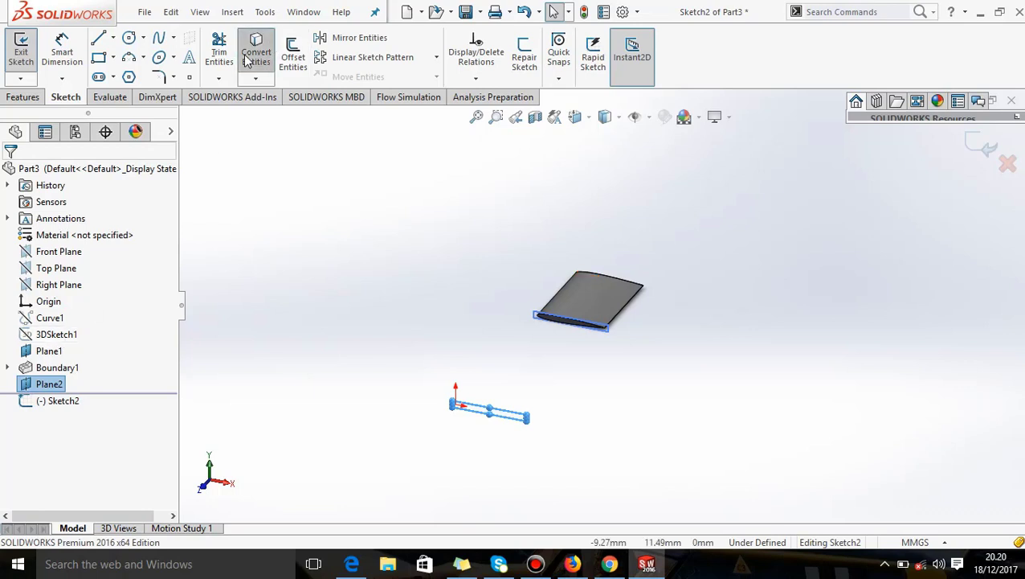
left_click(185, 118)
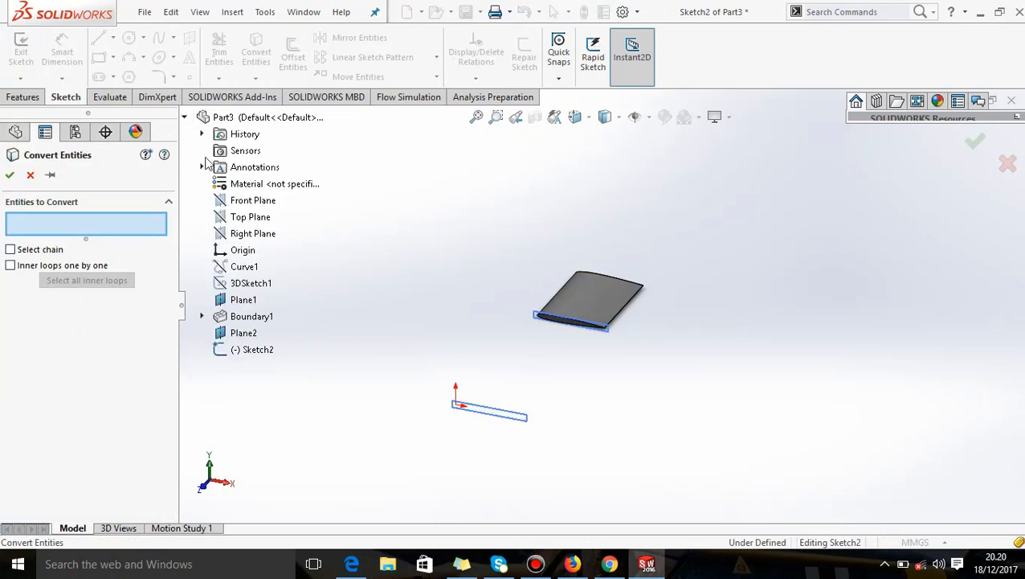
left_click(246, 284)
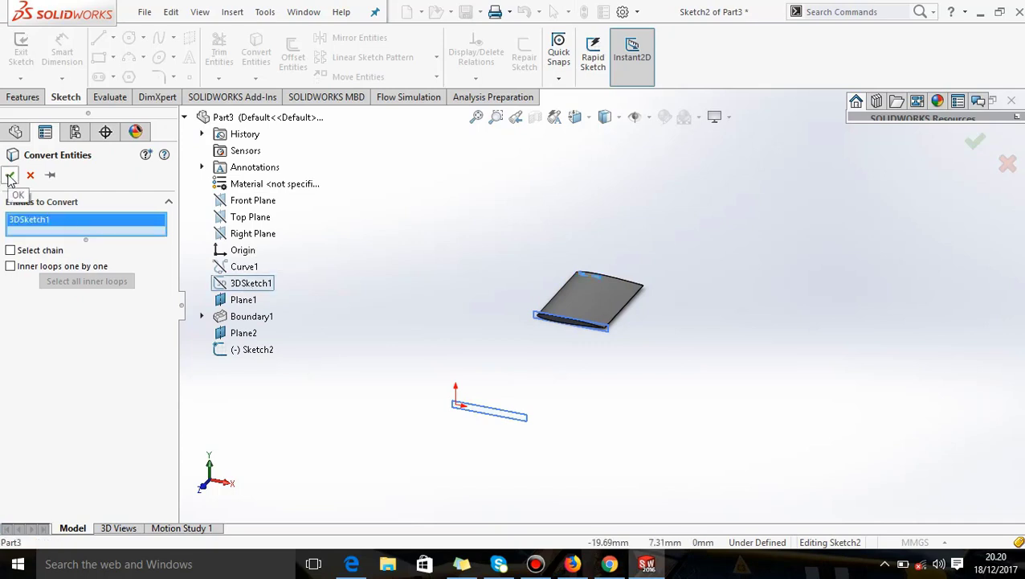
key("Return")
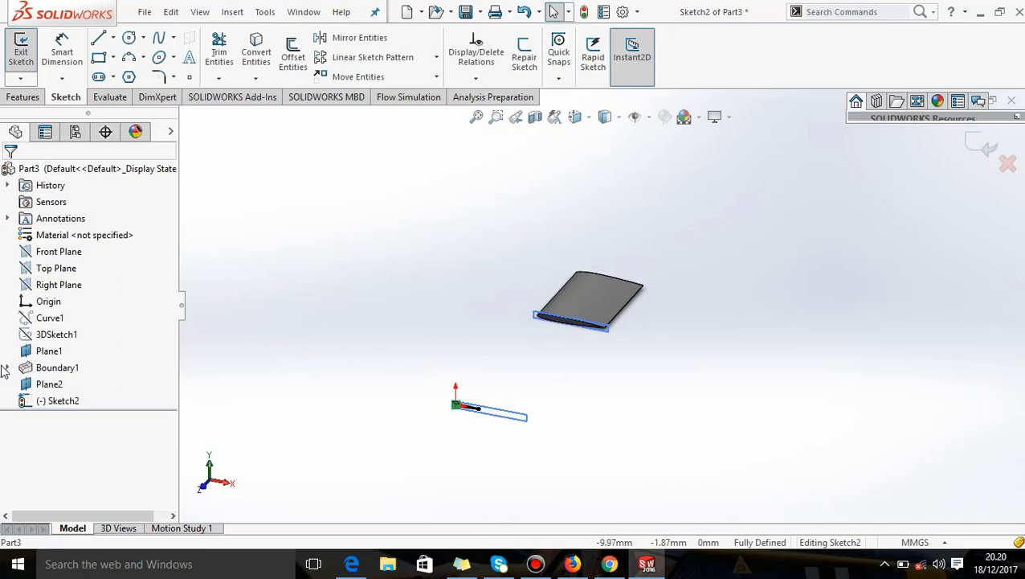
left_click(991, 150)
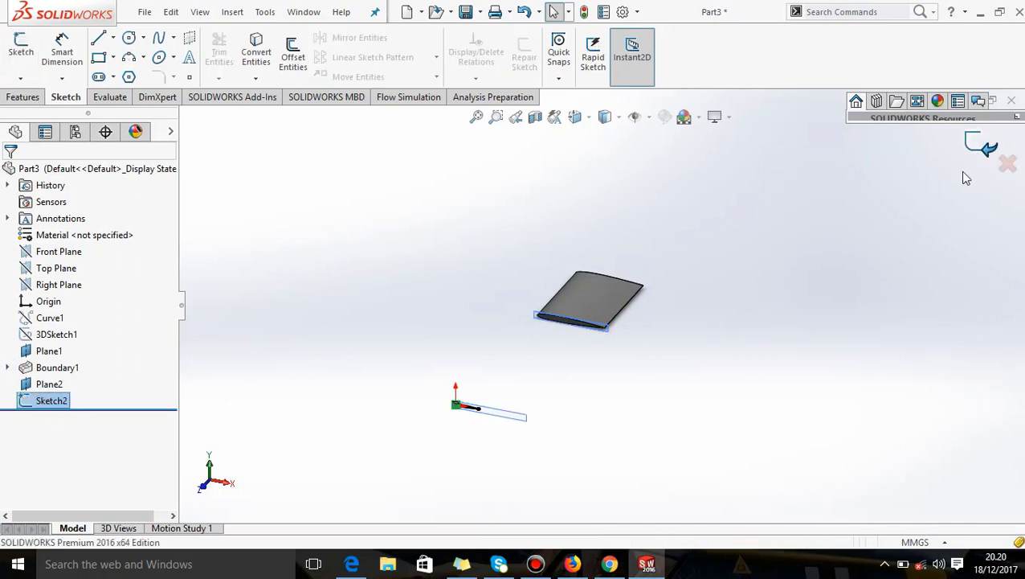
- Start a sketch on Plane2 holding Sketch2's airfoil outline, saved as Sketch3
left_click(46, 385)
right_click(46, 385)
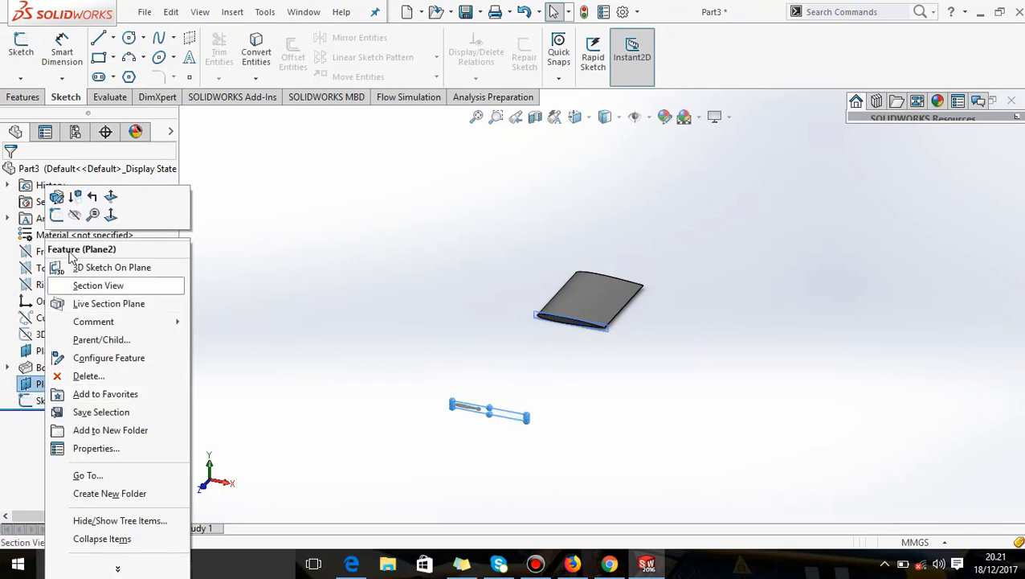
left_click(57, 215)
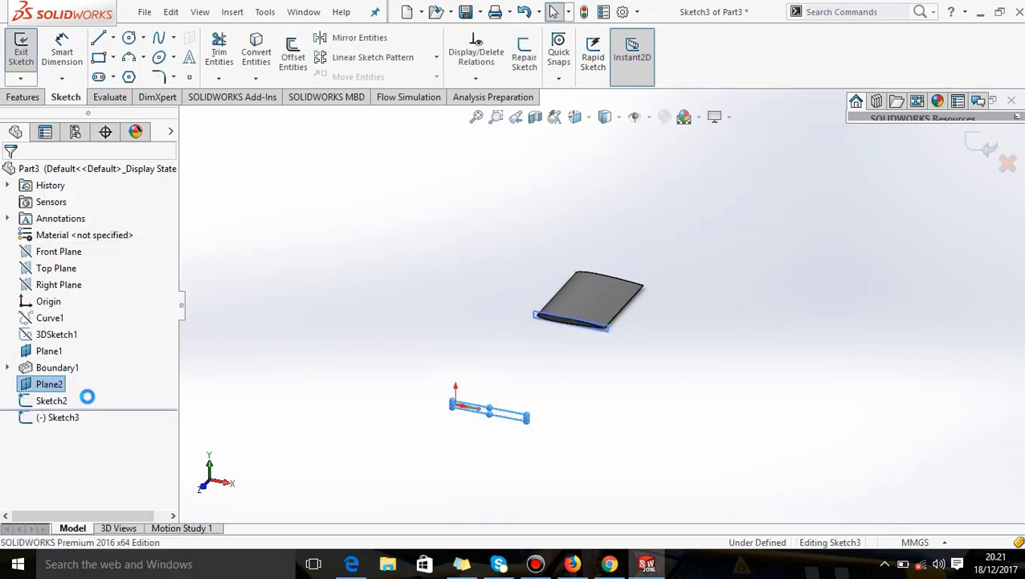
scroll(493, 381, "down", 5)
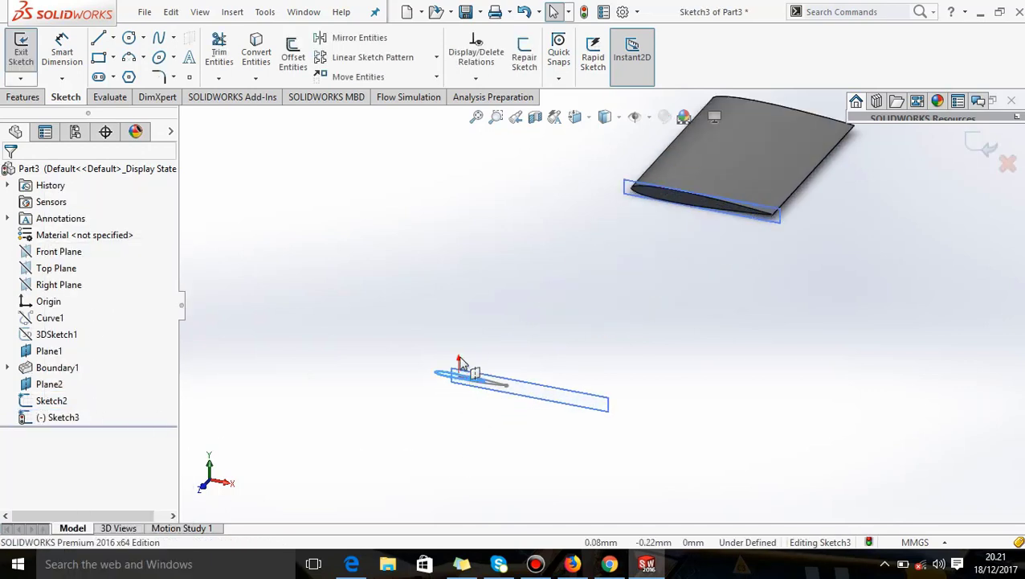
left_click(53, 401)
left_click(69, 379)
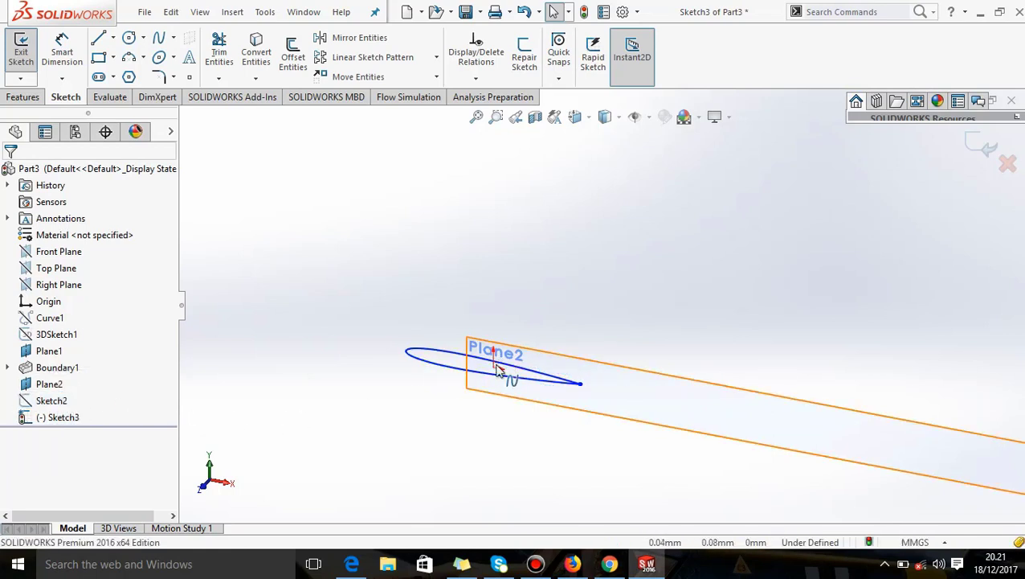
left_click(982, 143)
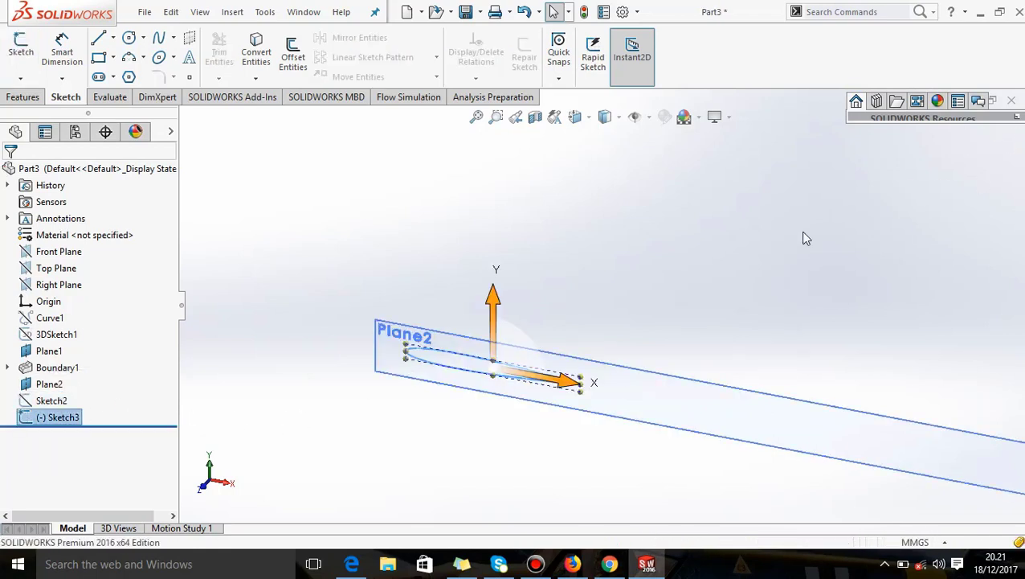
- Reopen Sketch3 for editing and set the view orientation to Front
left_click(46, 421)
left_click(51, 420)
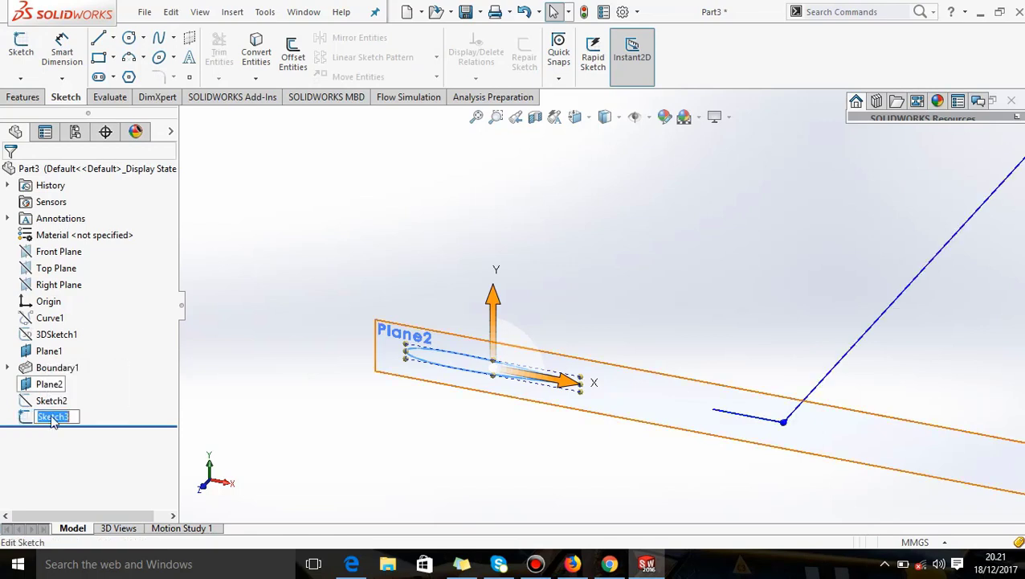
key("Return")
left_click(57, 417)
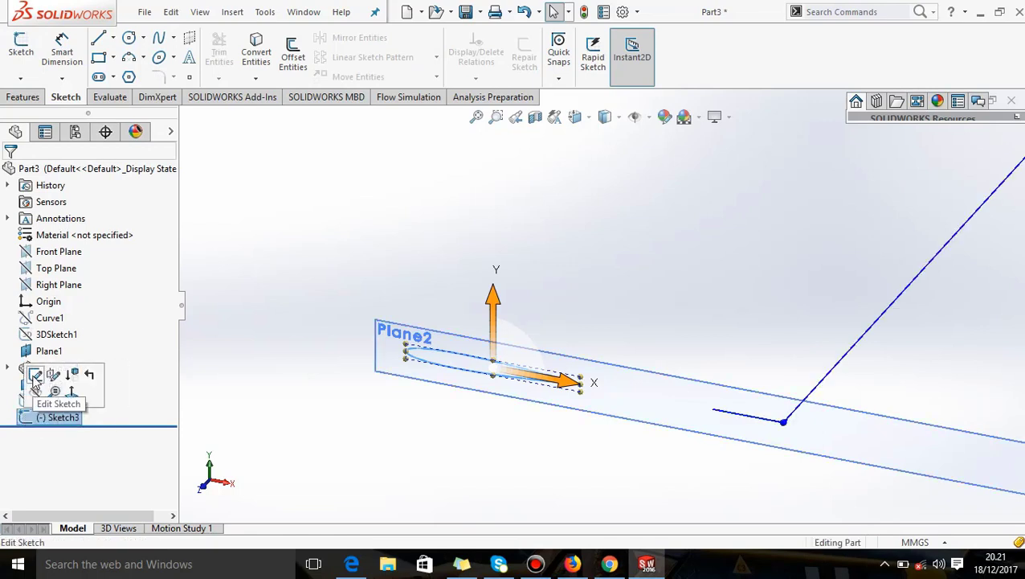
left_click(36, 371)
left_click(273, 357)
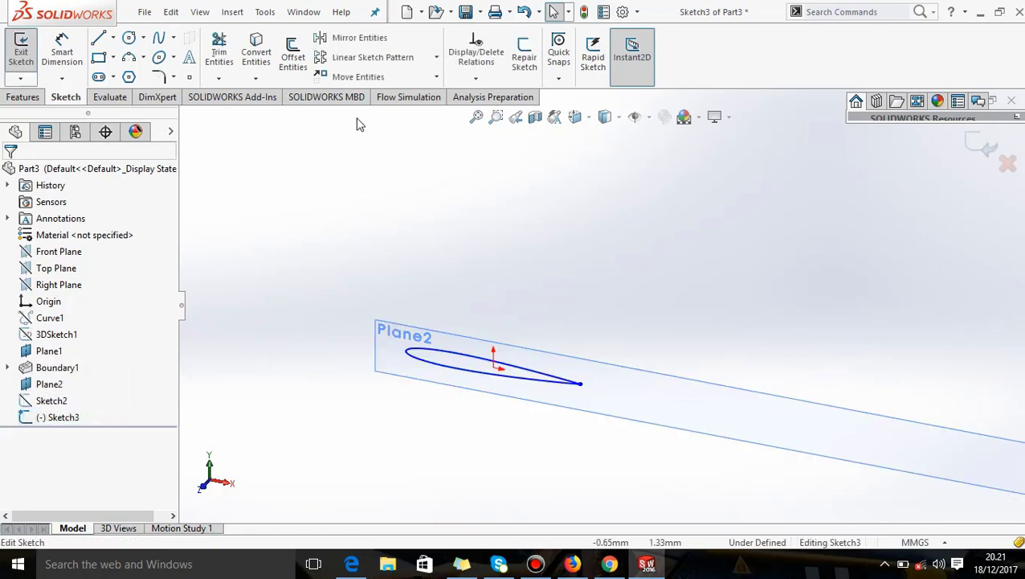
left_click(577, 118)
left_click(619, 183)
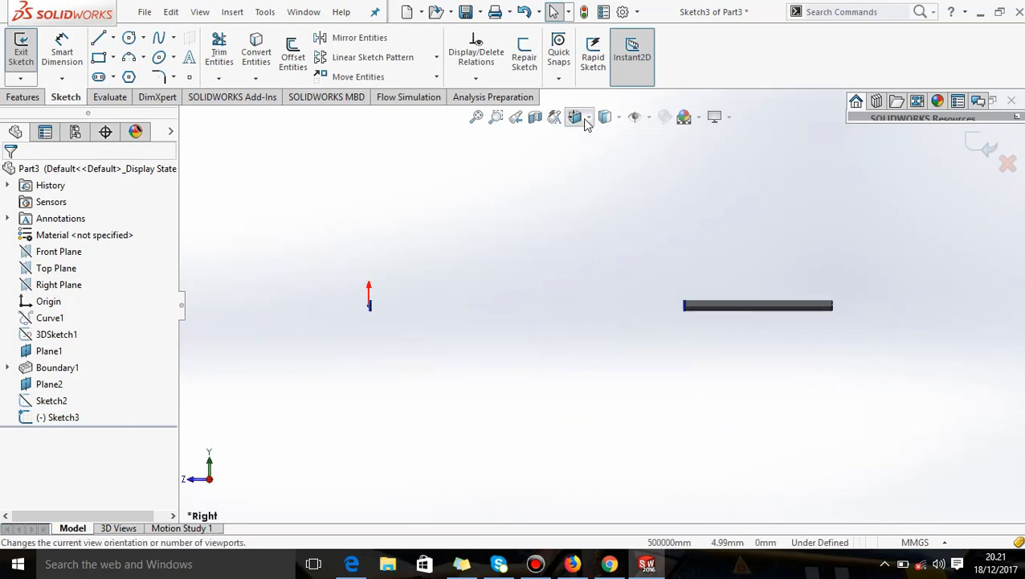
left_click(583, 118)
left_click(597, 180)
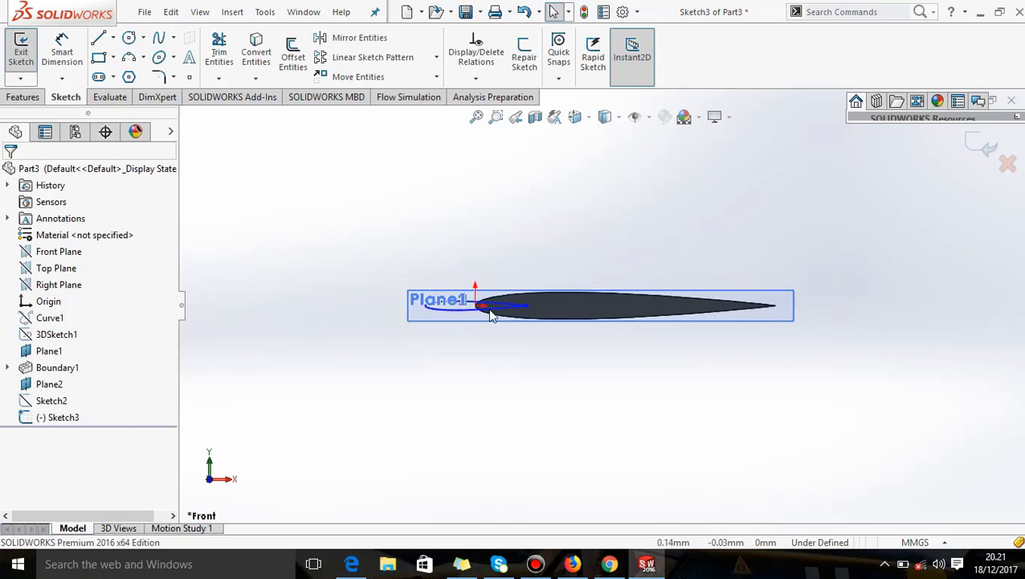
- Draw a chord line from tail to leading edge and dimension it to 1.2 mm
scroll(410, 296, "down", 3)
left_click(99, 39)
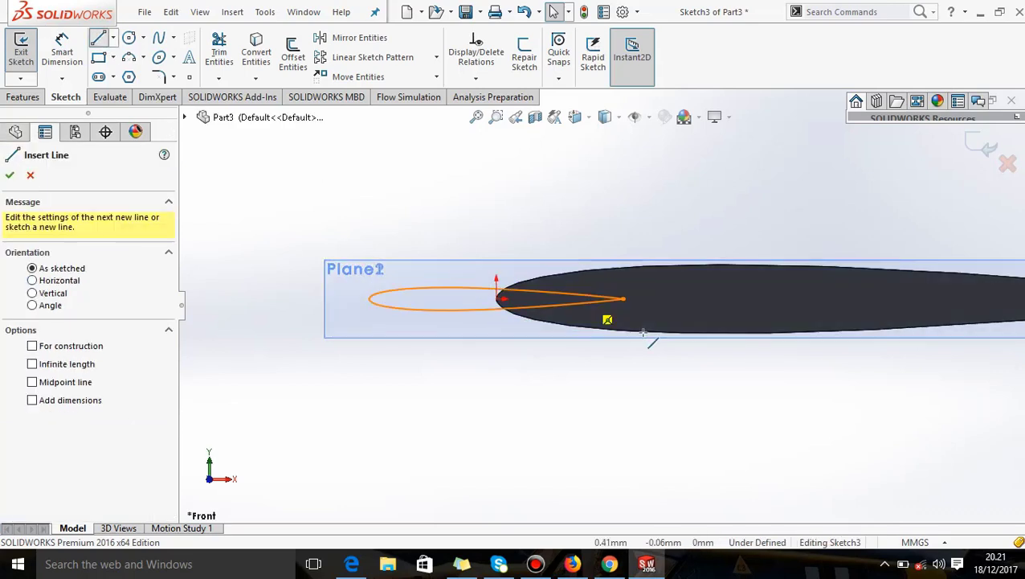
left_click(622, 300)
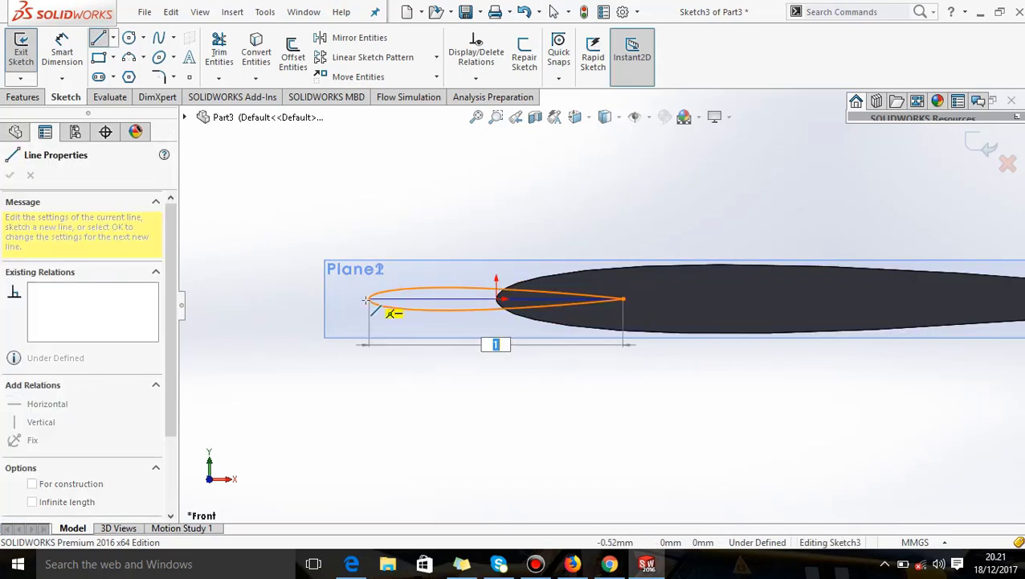
left_click(371, 301)
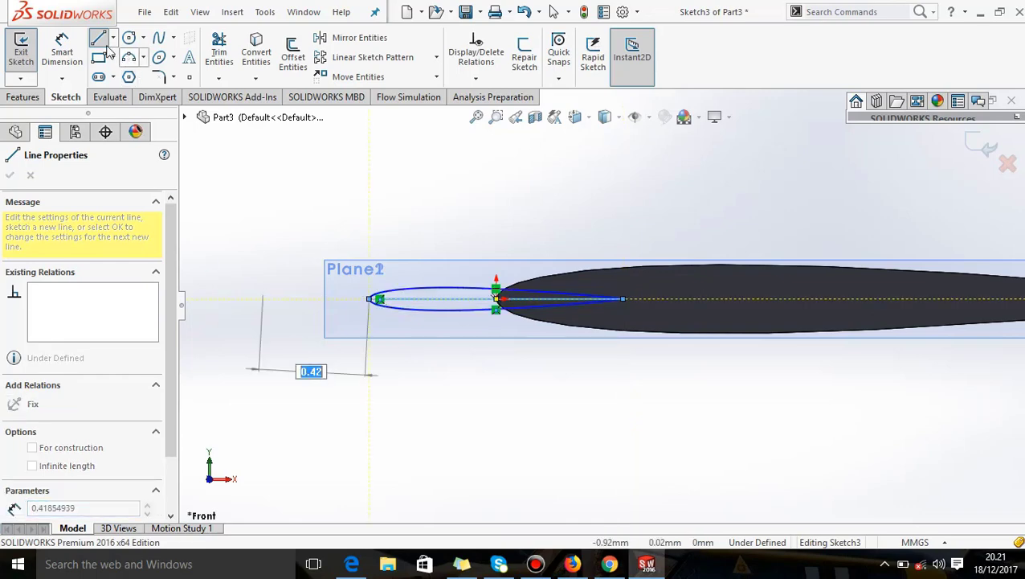
left_click(68, 54)
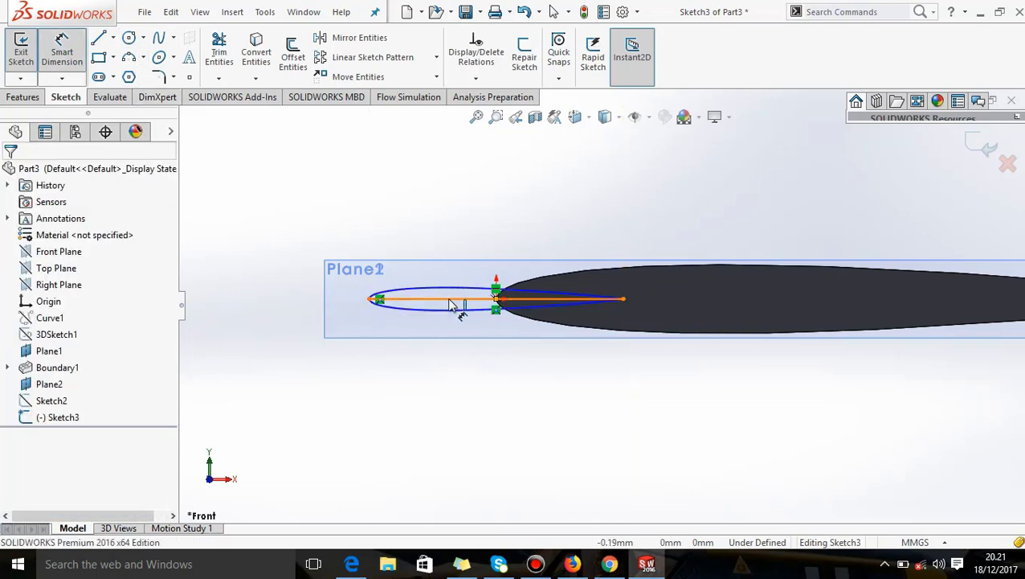
left_click(500, 421)
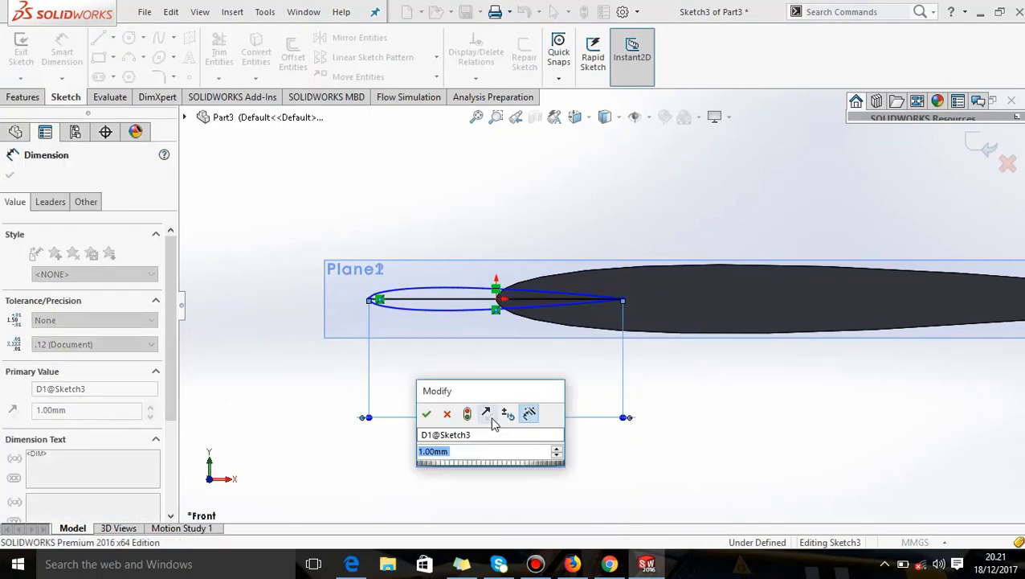
type("1.2")
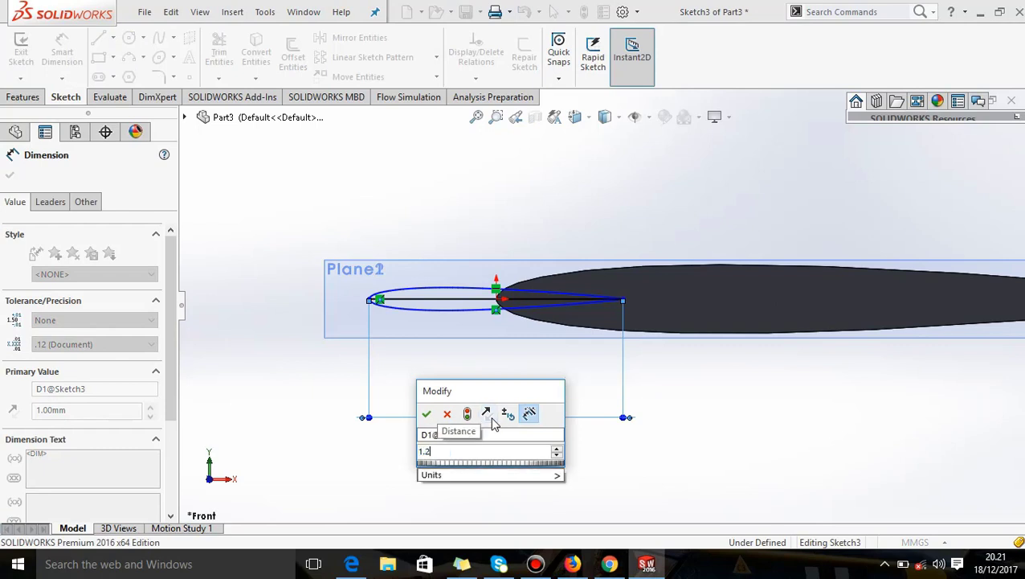
key("Return")
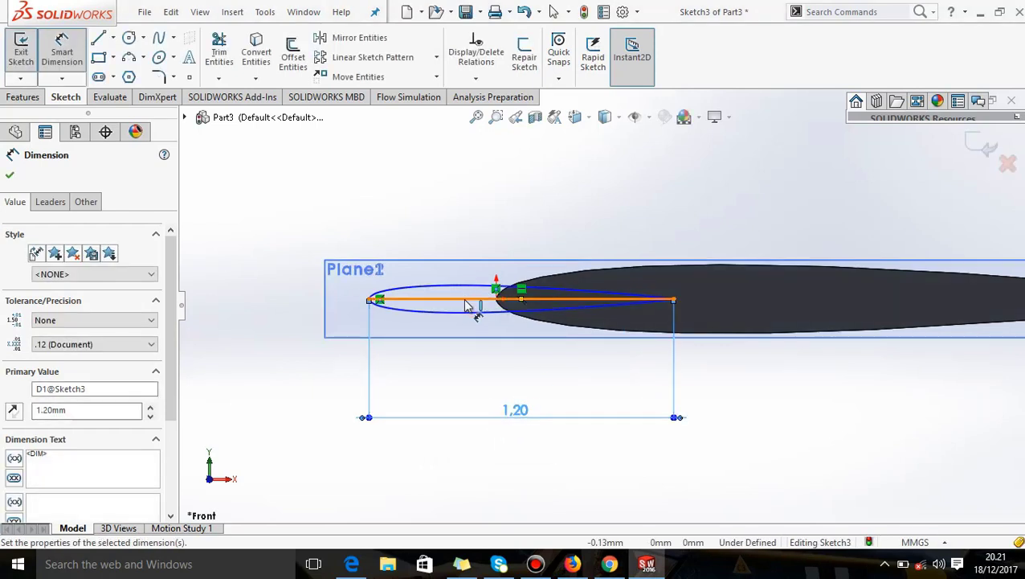
- Delete the helper chord line and its dimension, keeping the scaled airfoil
left_click(466, 302)
key("Delete")
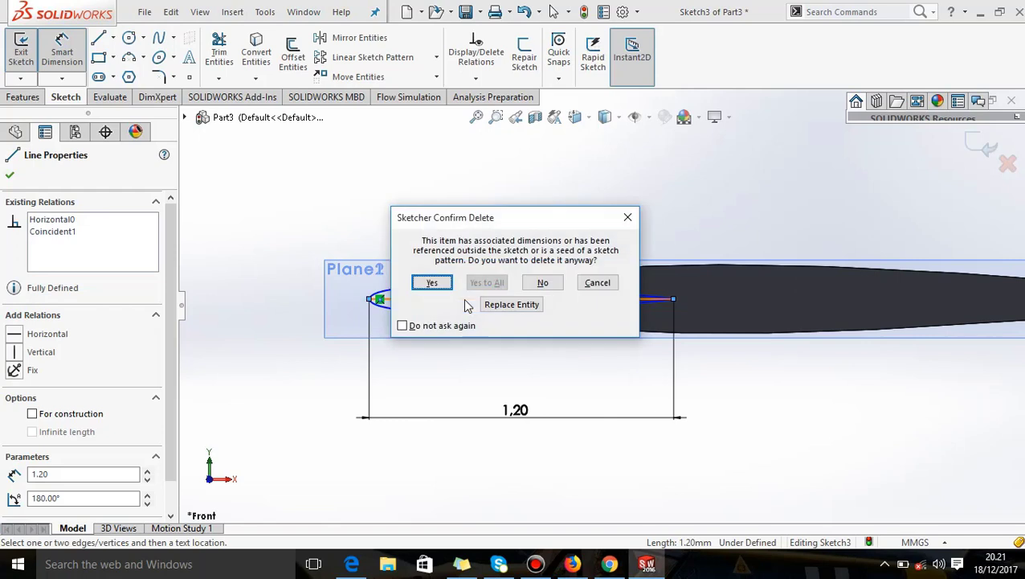
key("Return")
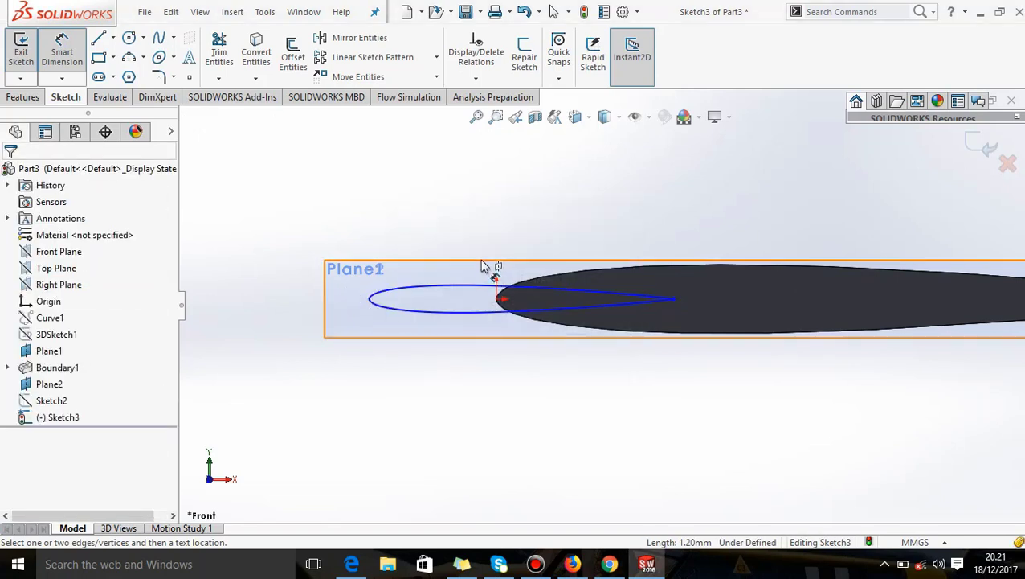
- Shift the 1.20 mm tip airfoil rightward along the chord into the root airfoil outline
left_click(366, 76)
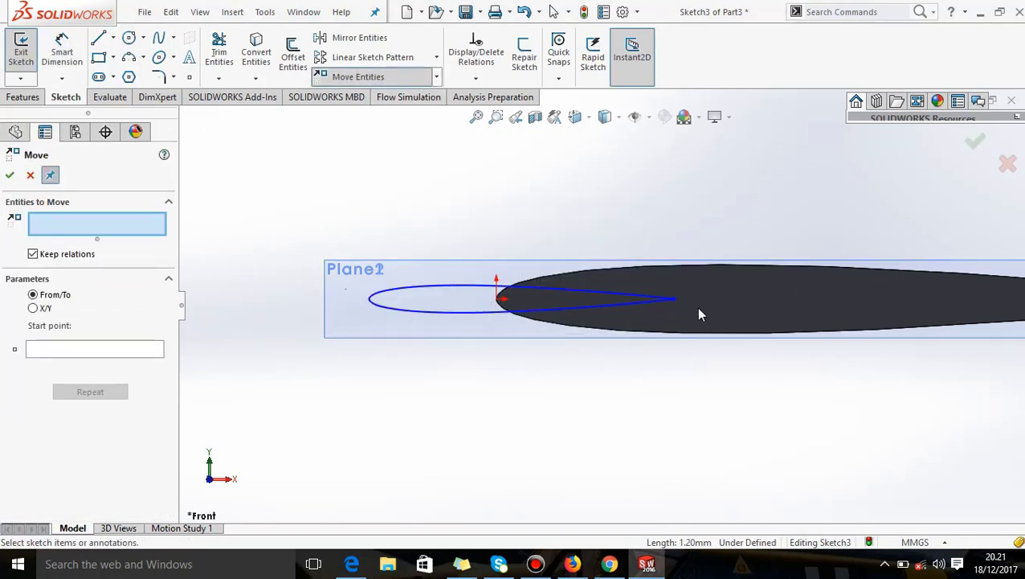
left_click(674, 300)
right_click(675, 300)
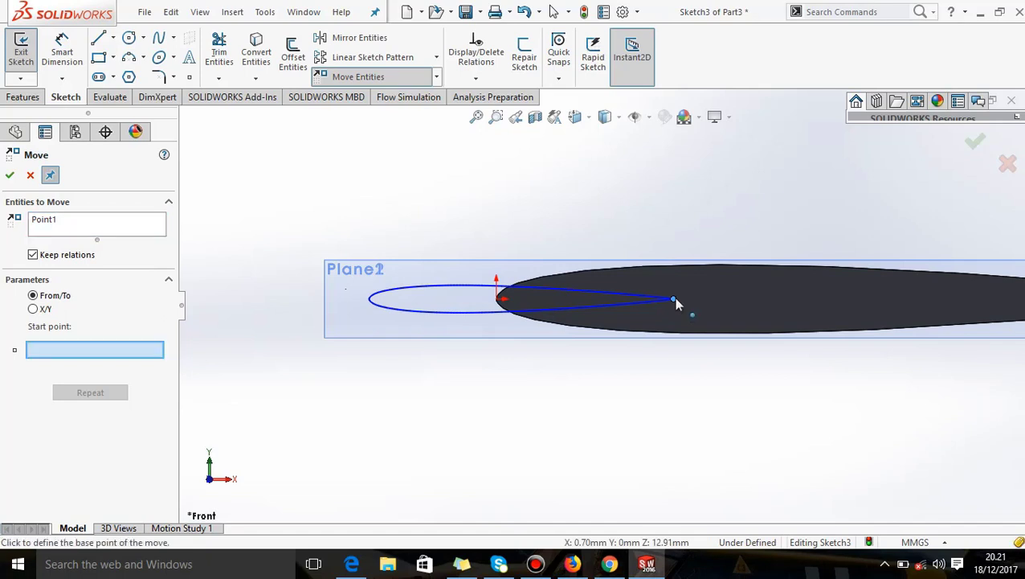
left_click(671, 298)
left_click(745, 303)
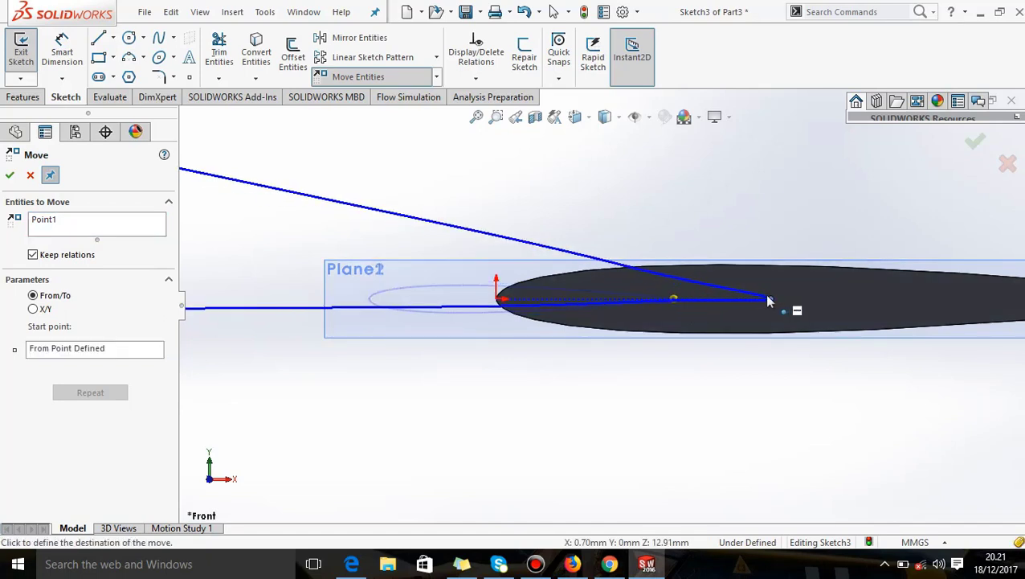
left_click(711, 312)
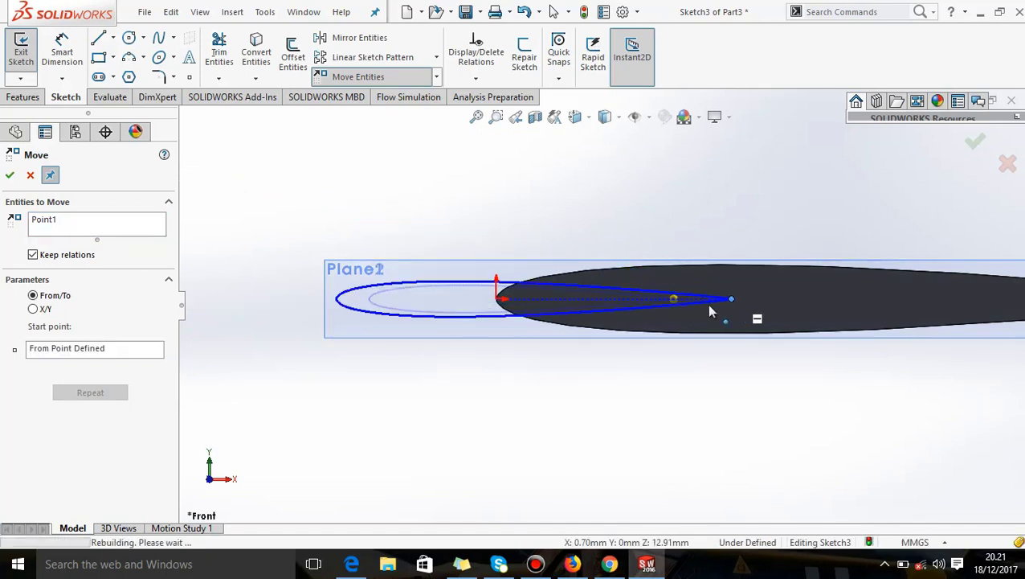
left_click(630, 298)
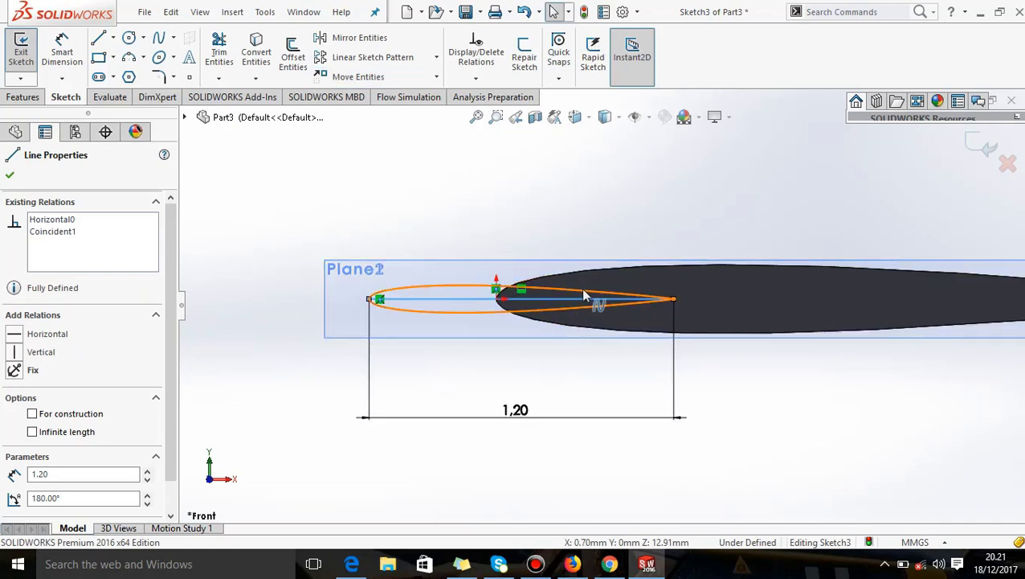
mouse_move(569, 297)
left_mouse_down()
mouse_move(936, 311)
mouse_move(673, 298)
left_mouse_up()
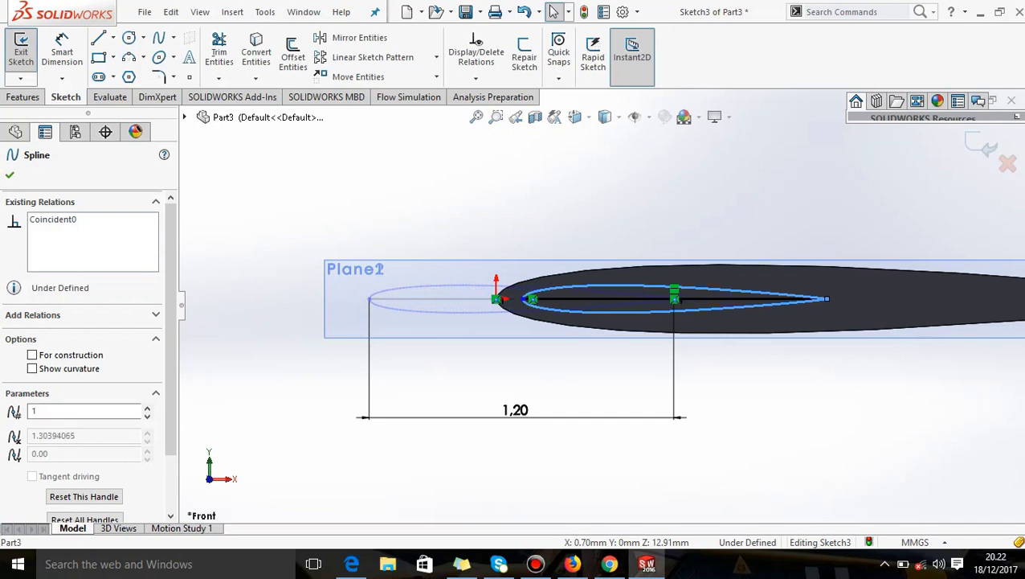
mouse_move(799, 303)
left_mouse_down()
mouse_move(723, 293)
mouse_move(900, 309)
left_mouse_up()
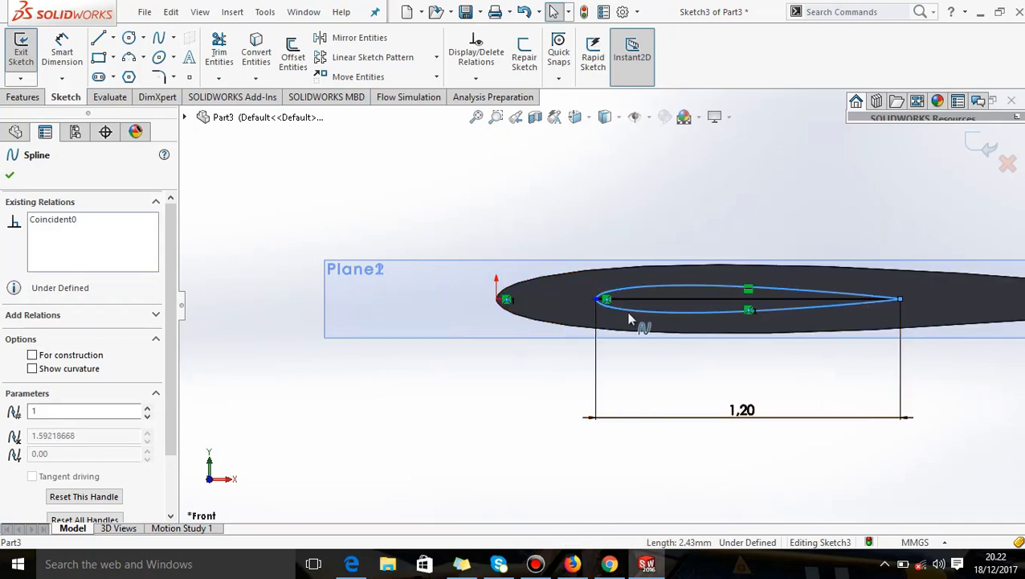
- Place sketch points at the tip airfoil's leading edge and trailing end
left_click(189, 77)
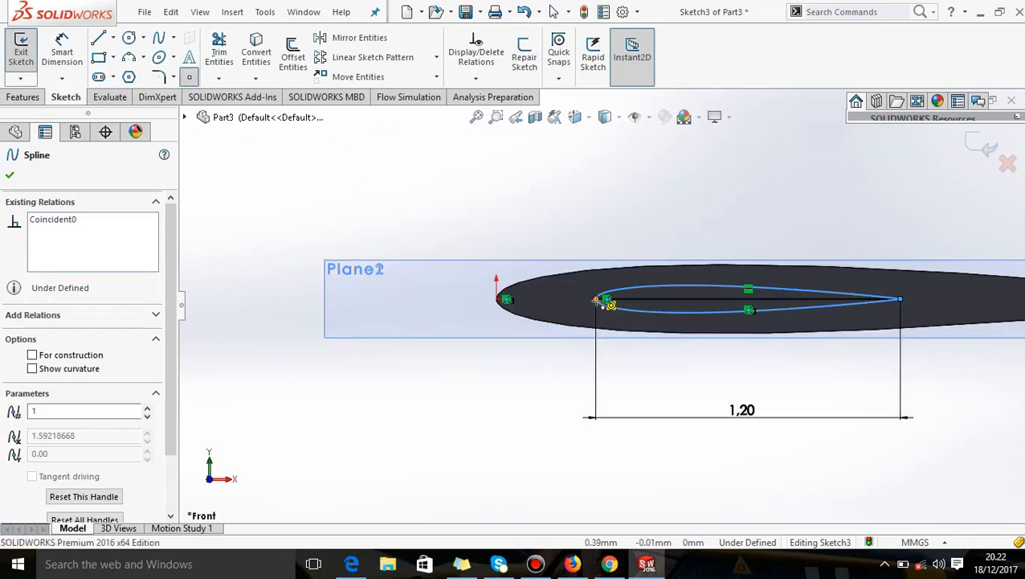
left_click(596, 301)
left_click(507, 300)
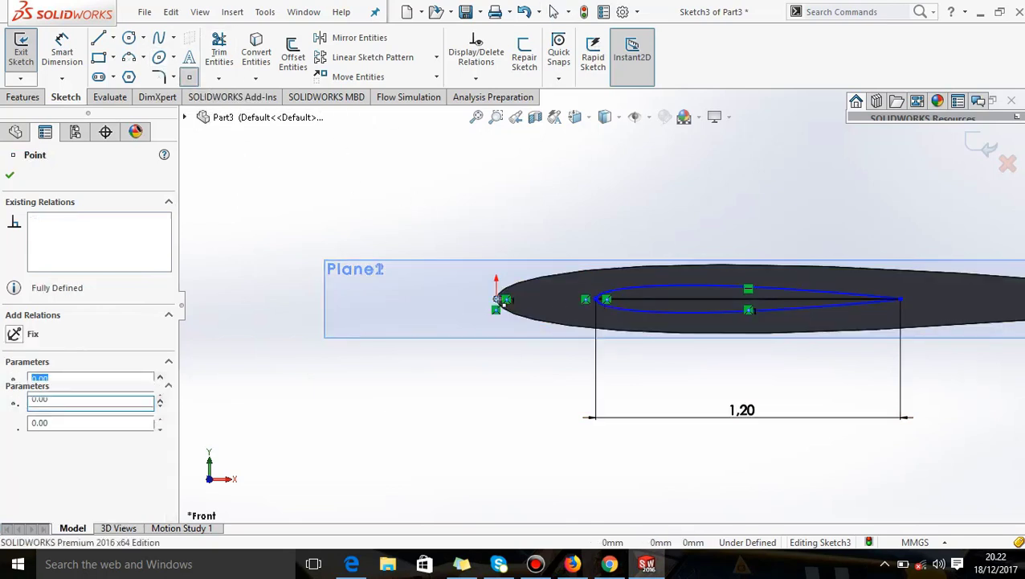
key("Escape")
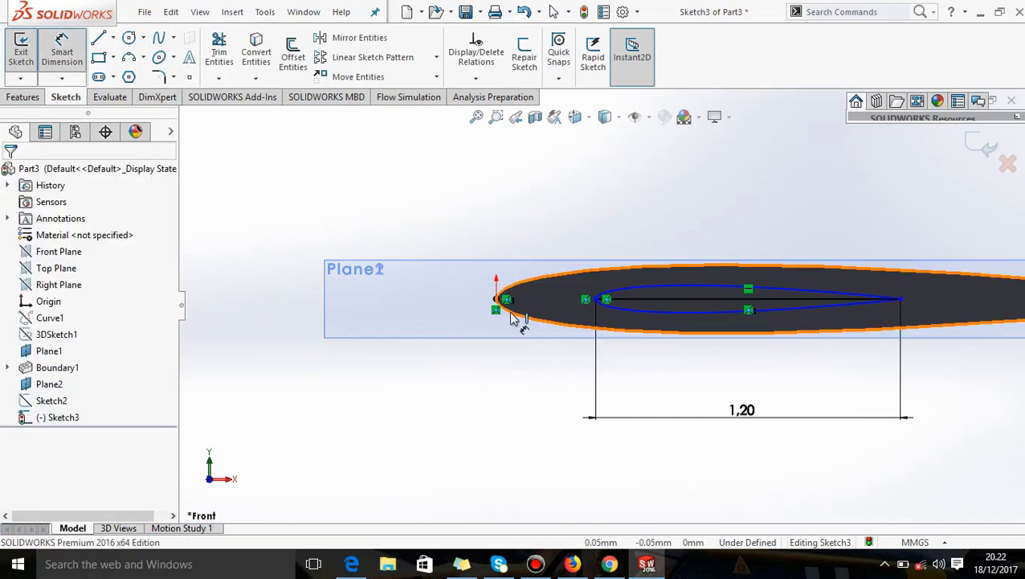
- Dimension the tip leading-edge point 0.97 mm from the root nose point
left_click(500, 298)
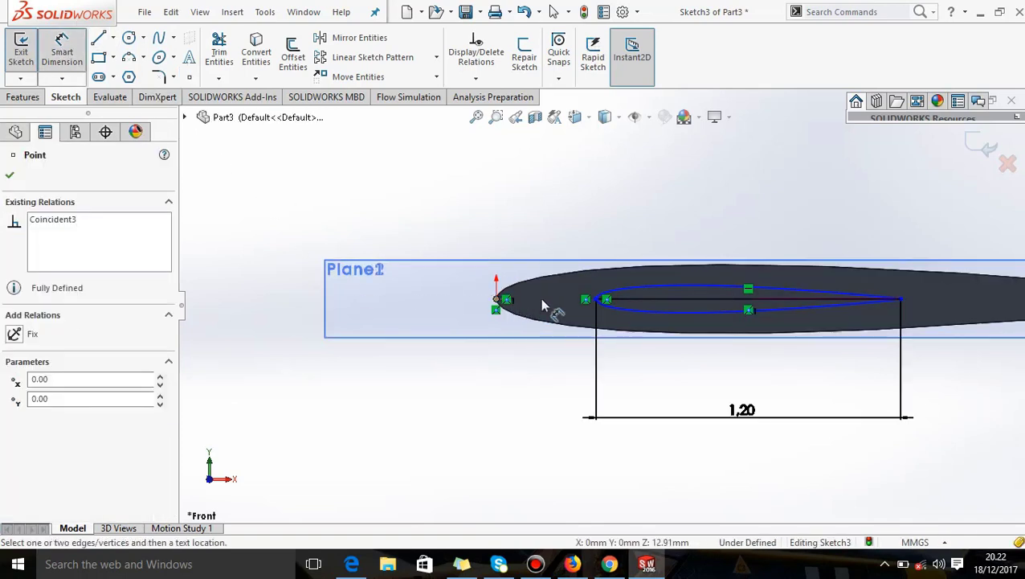
left_click(597, 301)
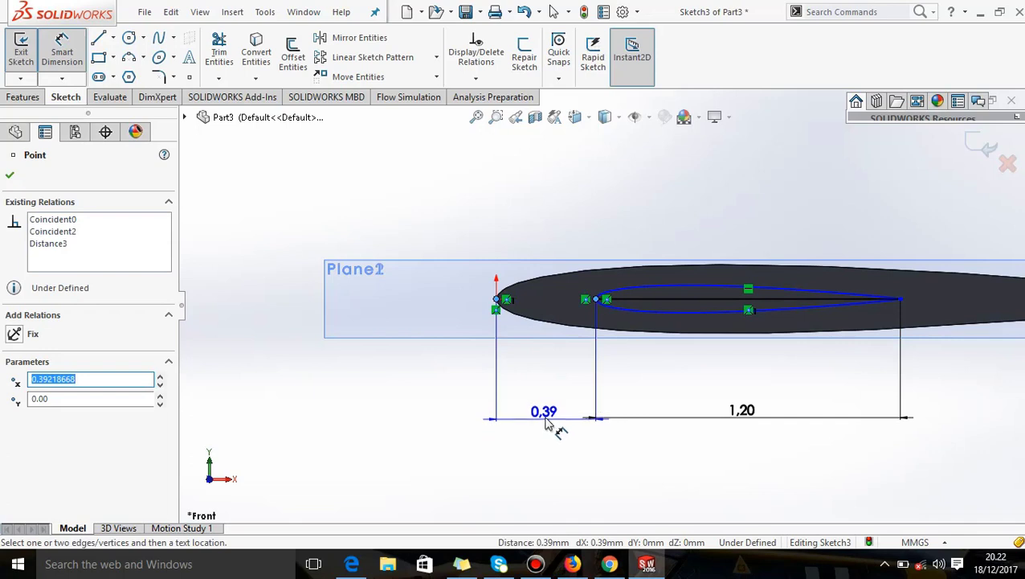
left_click(547, 424)
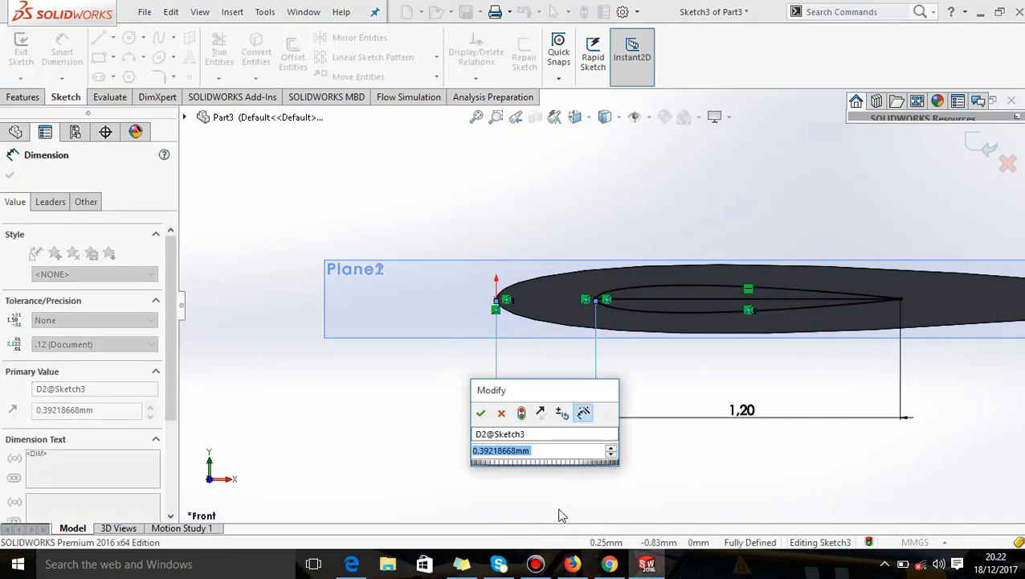
type("0.9")
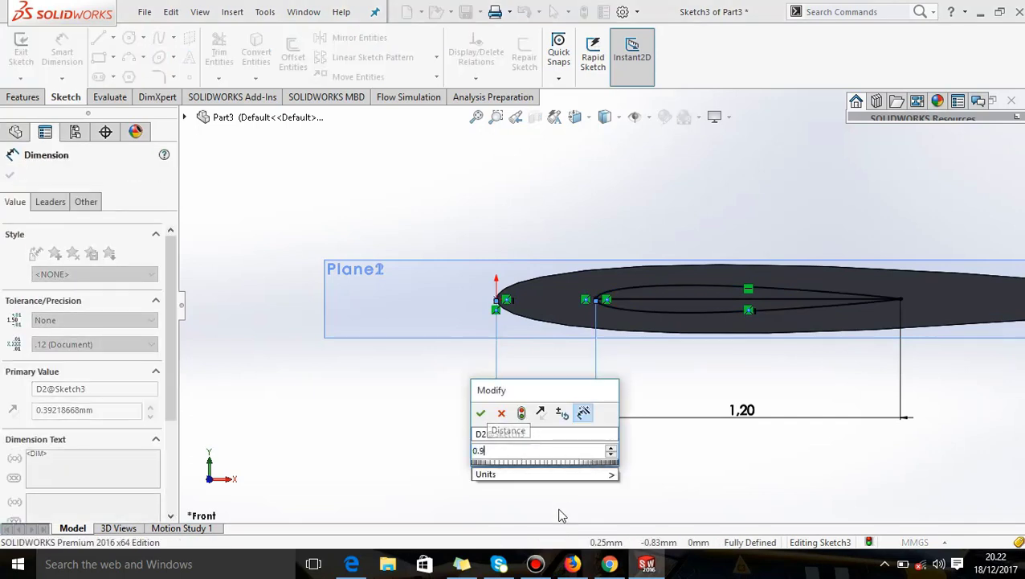
type("7")
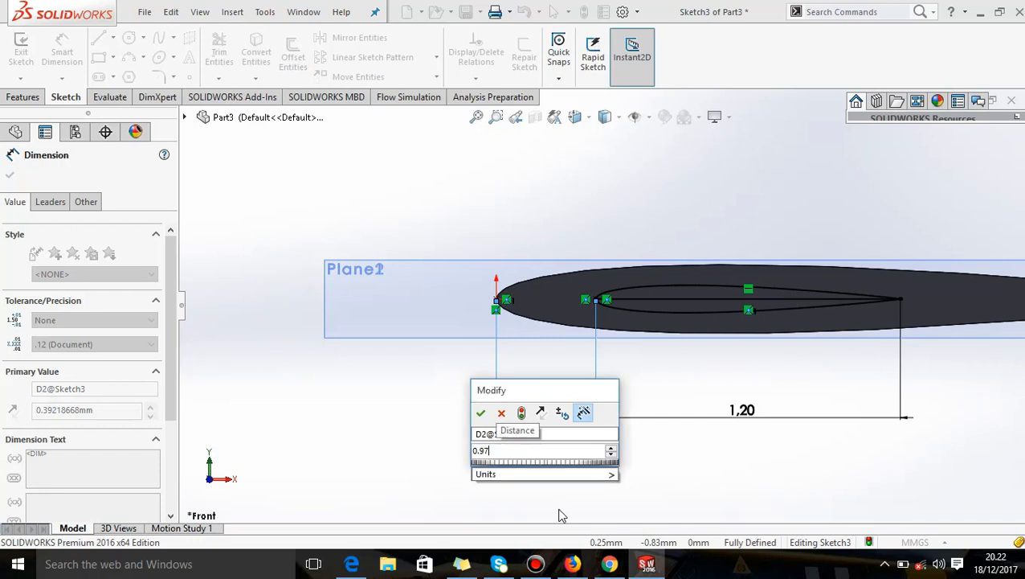
key("Return")
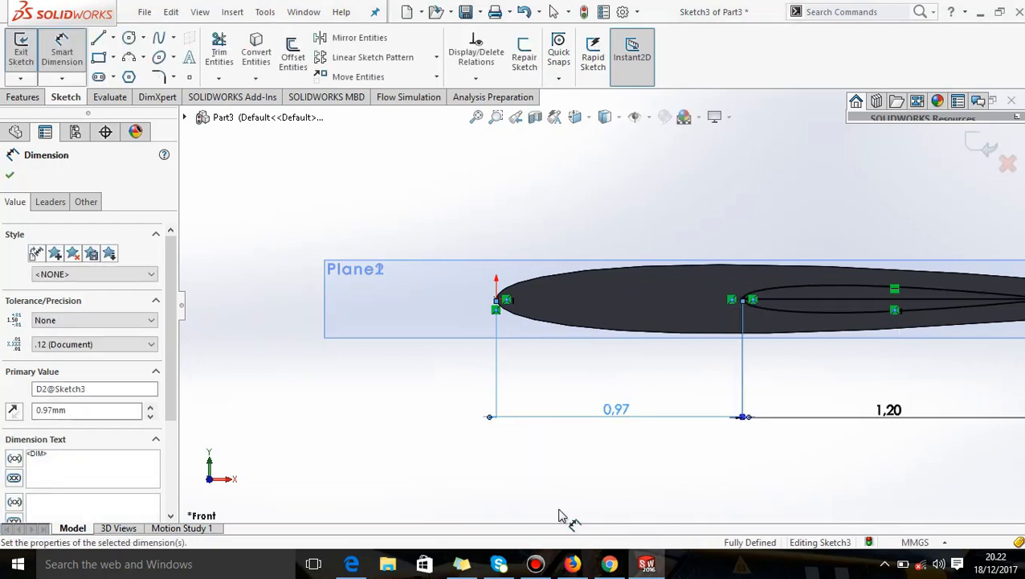
key("f")
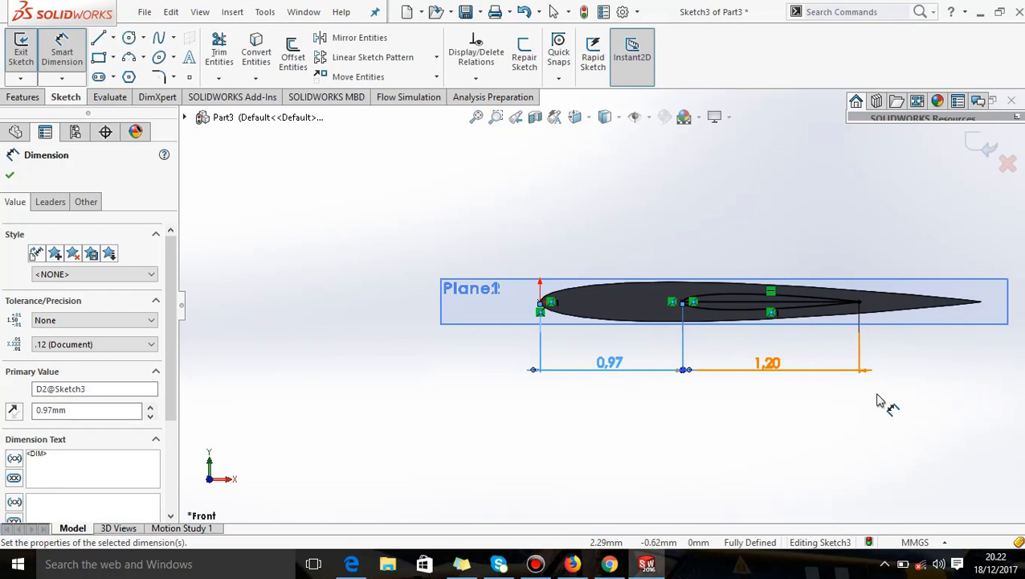
- Reopen Sketch3 and delete its chord line with the 0.97 and 1.20 dimensions
left_click(982, 146)
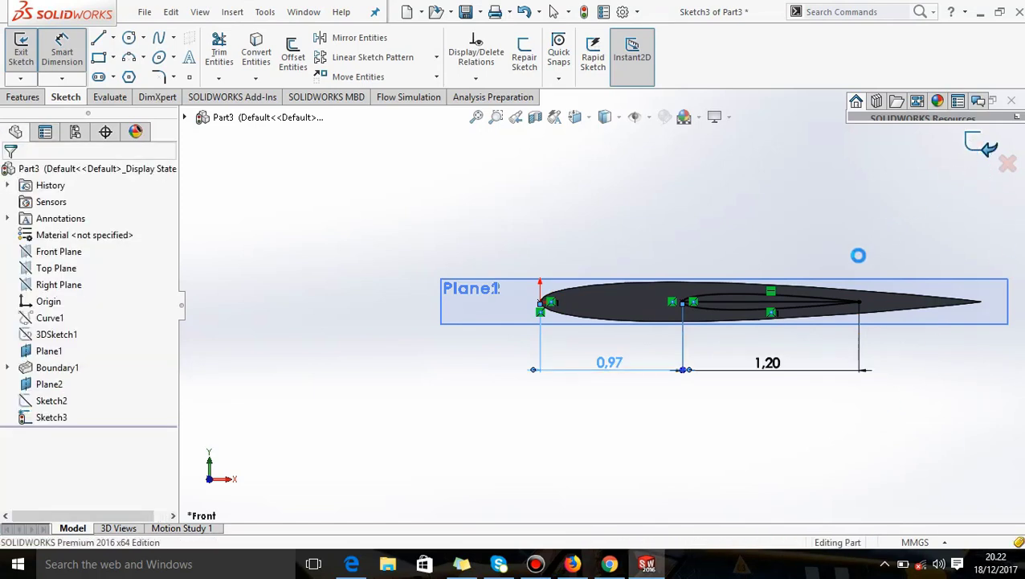
scroll(764, 322, "down", 2)
scroll(761, 291, "down", 2)
left_click(749, 317)
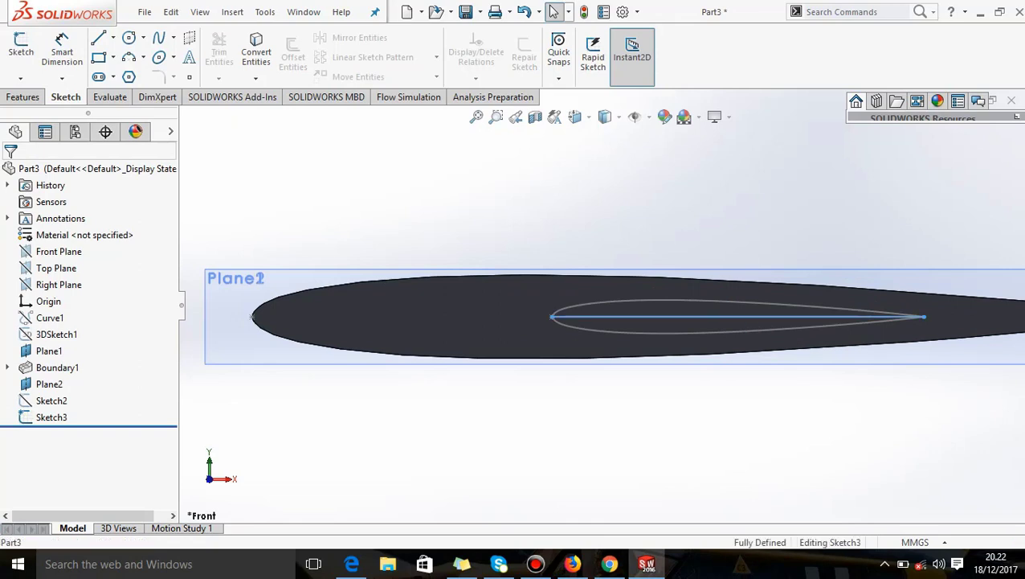
left_click(793, 252)
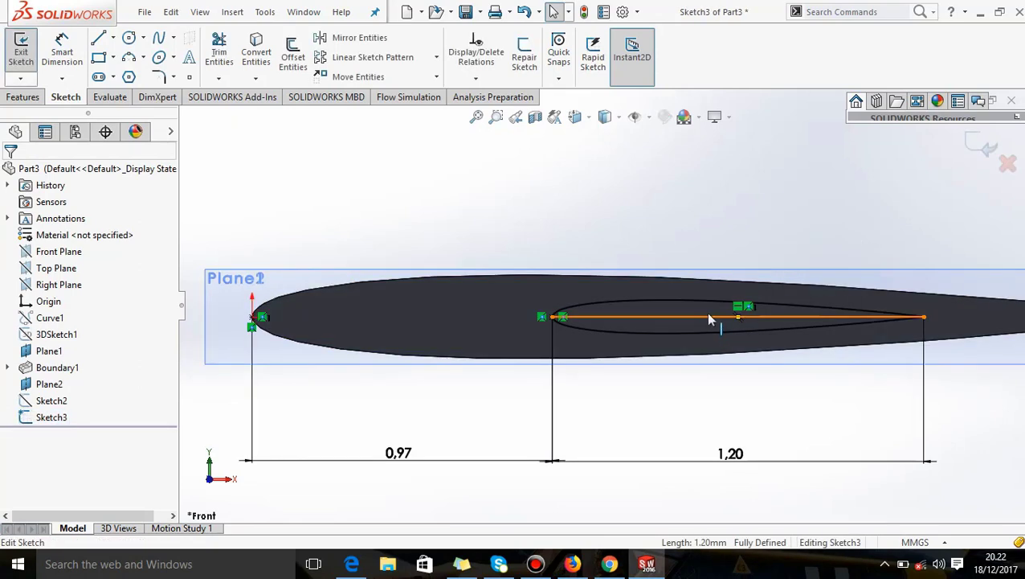
left_click(709, 319)
key("Delete")
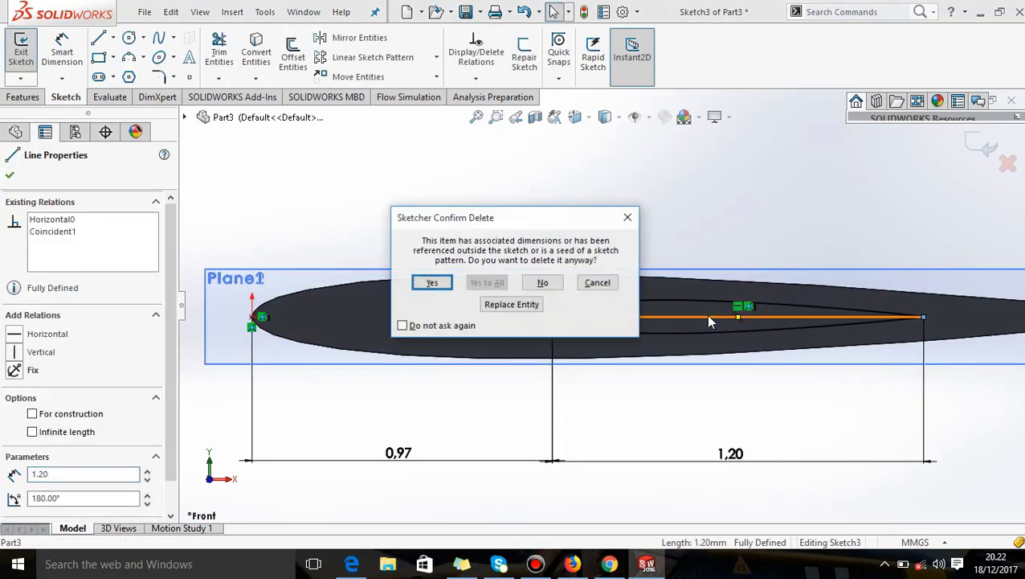
key("Return")
- Close the tip sketch and orbit to view the wing with the tip airfoil
scroll(708, 321, "up", 3)
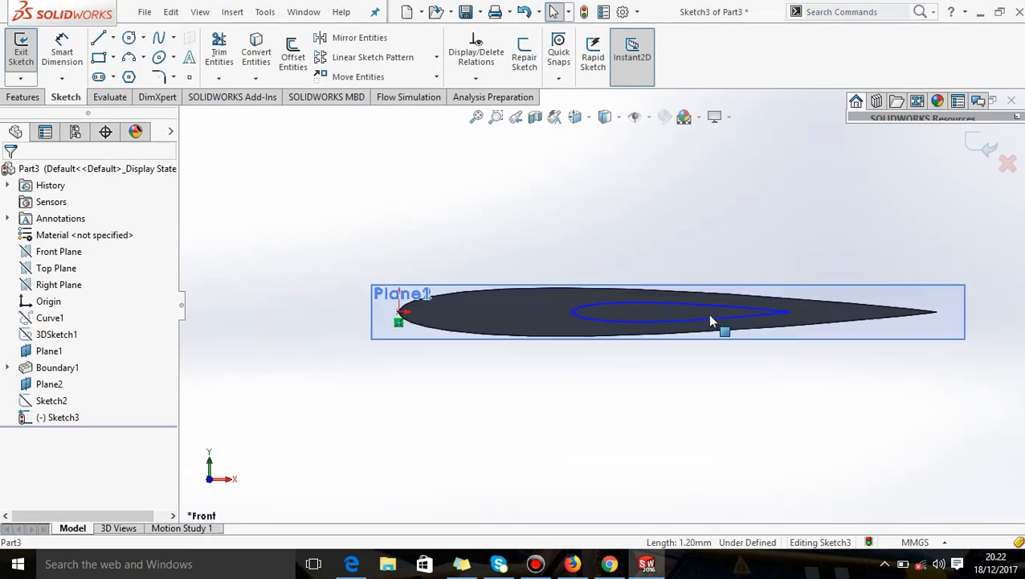
scroll(707, 318, "up", 2)
mouse_move(610, 322)
middle_mouse_down()
mouse_move(652, 300)
mouse_move(649, 313)
middle_mouse_up()
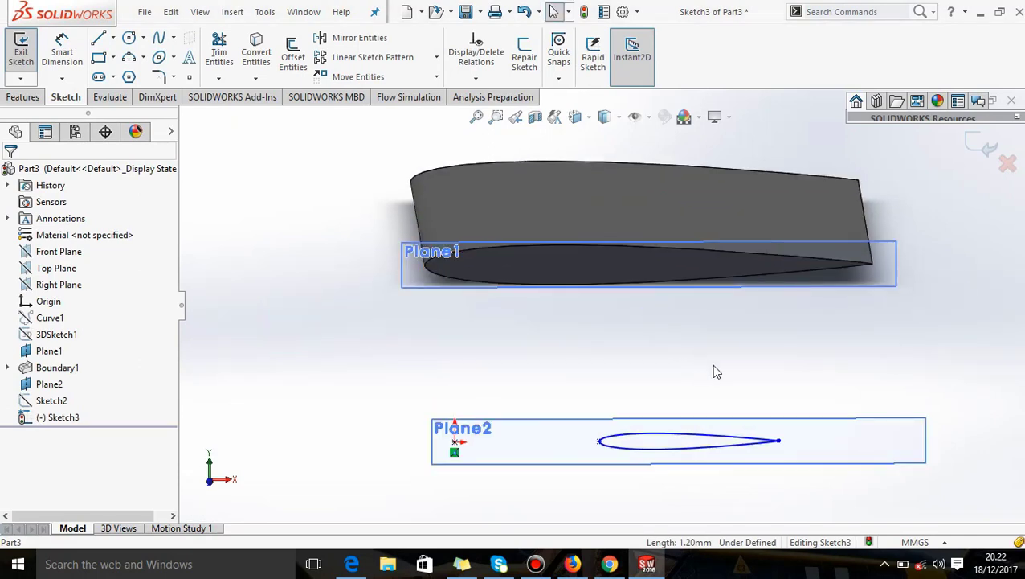
left_click(985, 151)
scroll(712, 231, "up", 3)
middle_click_drag(711, 230, 683, 213)
left_click(23, 97)
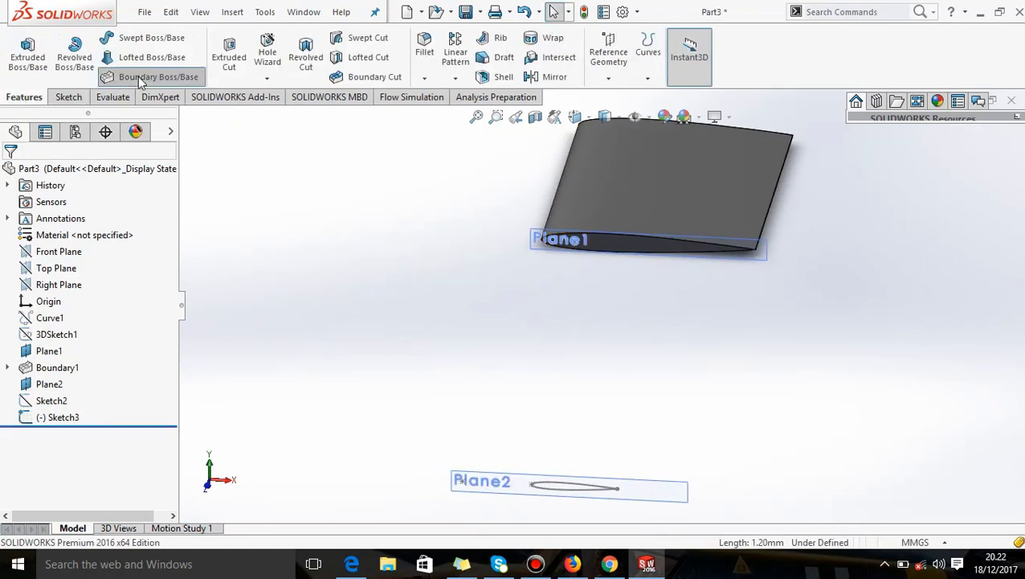
- Create a boundary boss from the root wing's end edge to the Sketch3 tip airfoil
left_click(141, 79)
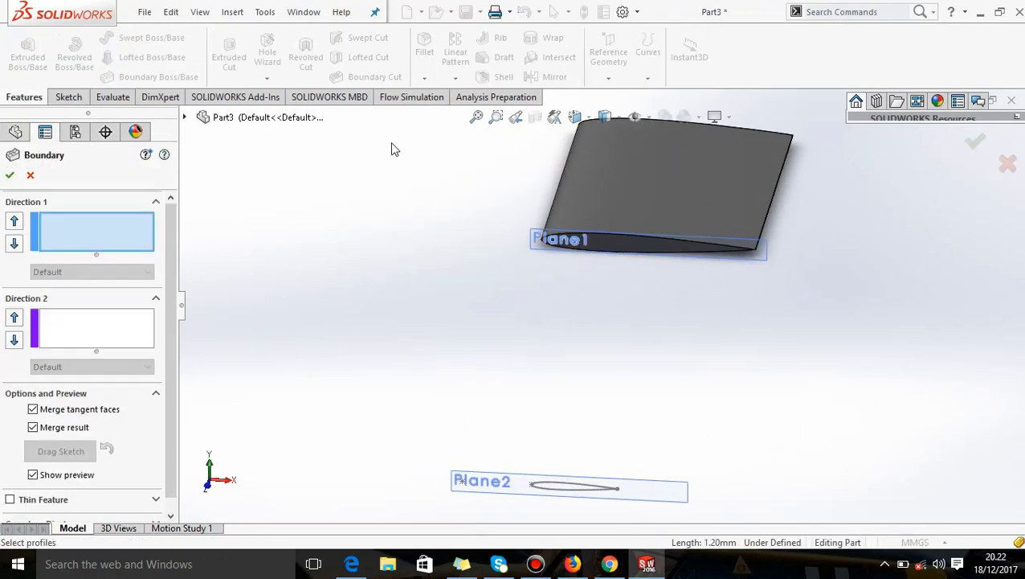
left_click(757, 254)
left_click(618, 489)
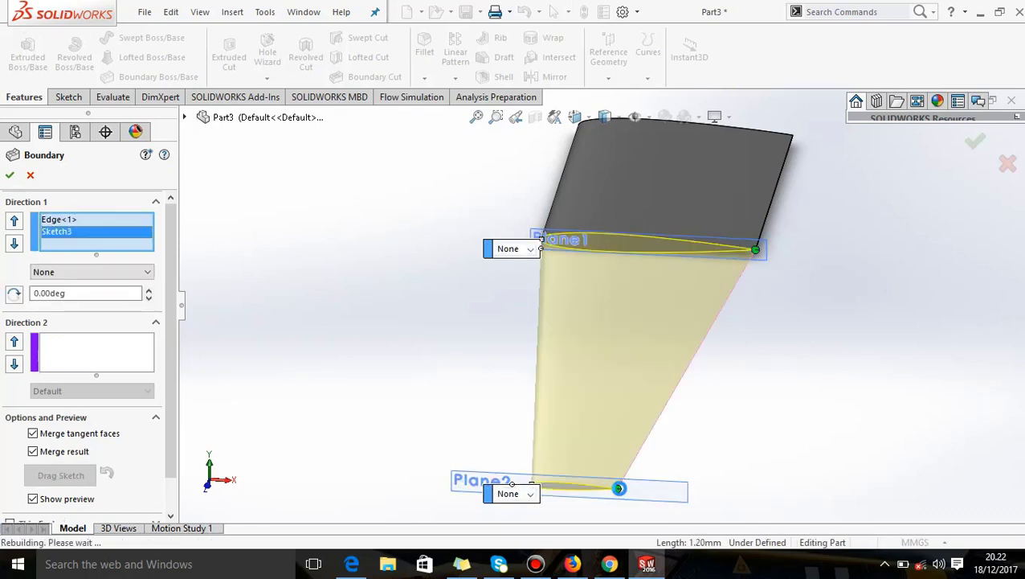
right_click(625, 487)
- Hide Plane1 and Plane2 to show the finished tapered wing
middle_click_drag(638, 480, 668, 492)
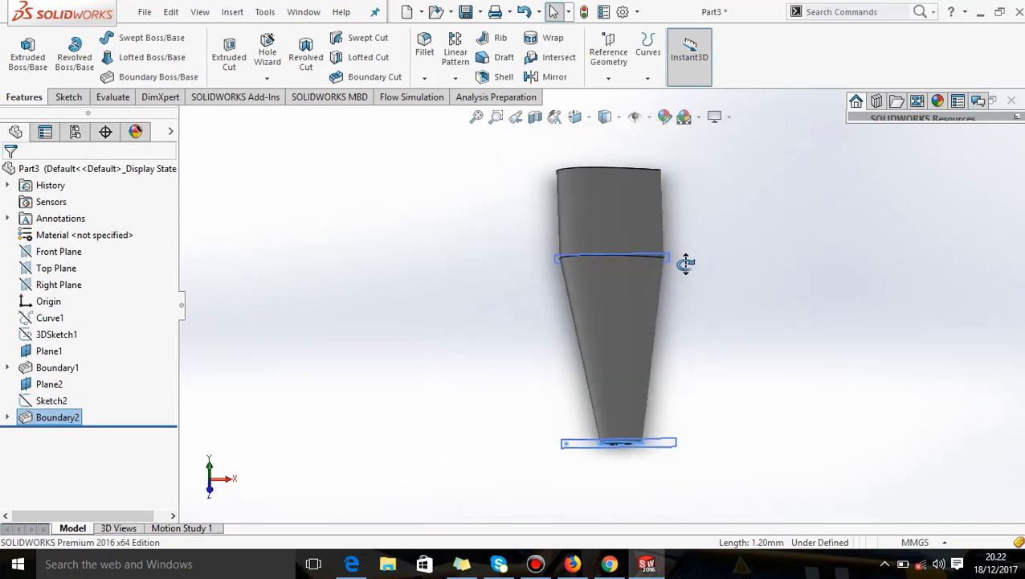
left_click(667, 492)
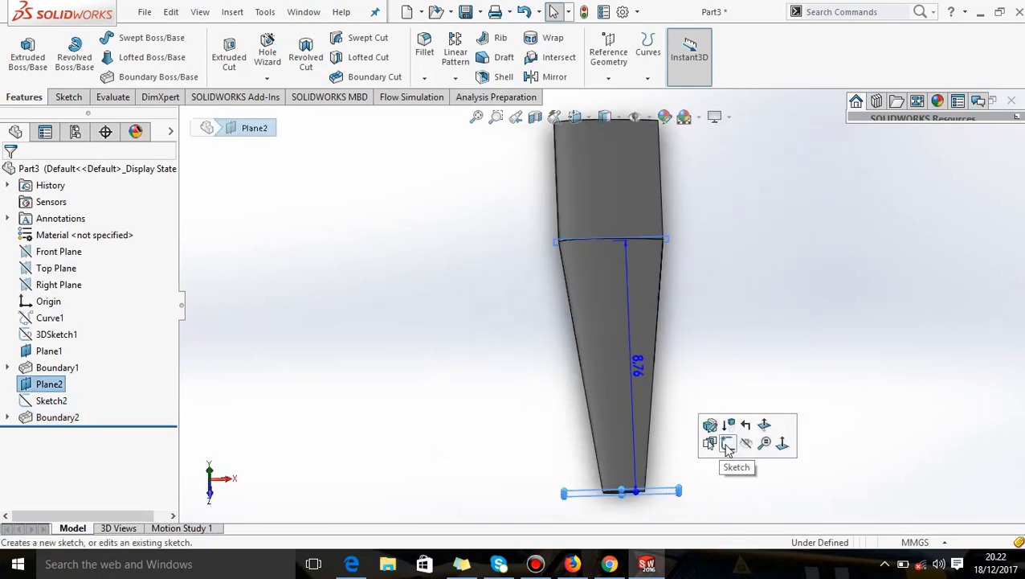
left_click(737, 441)
left_click(666, 237)
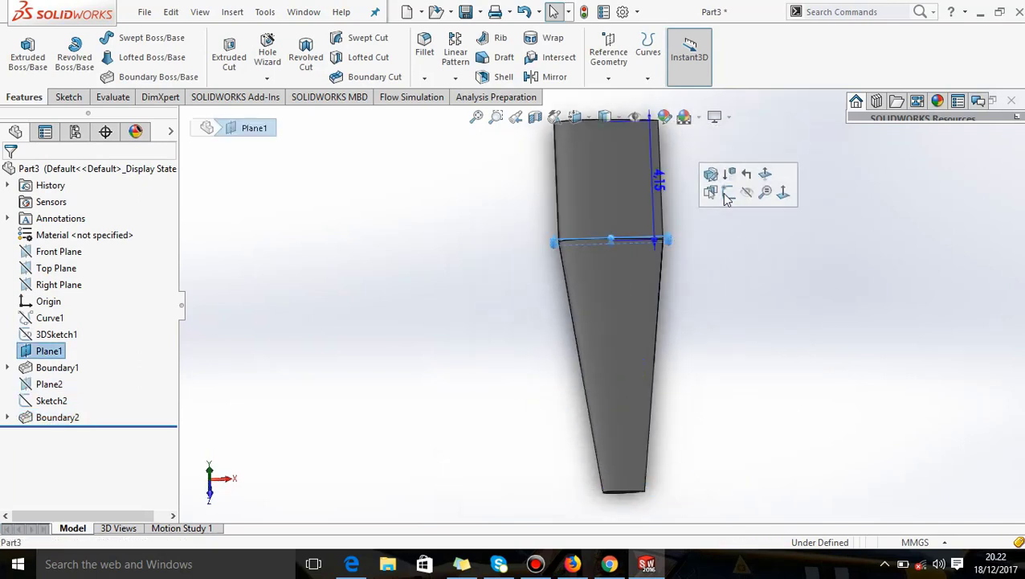
left_click(748, 197)
mouse_move(648, 289)
middle_mouse_down()
mouse_move(772, 270)
mouse_move(700, 151)
mouse_move(757, 301)
mouse_move(725, 151)
mouse_move(618, 321)
mouse_move(625, 210)
mouse_move(582, 393)
mouse_move(679, 389)
mouse_move(593, 327)
mouse_move(686, 327)
mouse_move(755, 214)
mouse_move(613, 332)
mouse_move(531, 316)
mouse_move(562, 362)
middle_mouse_up()
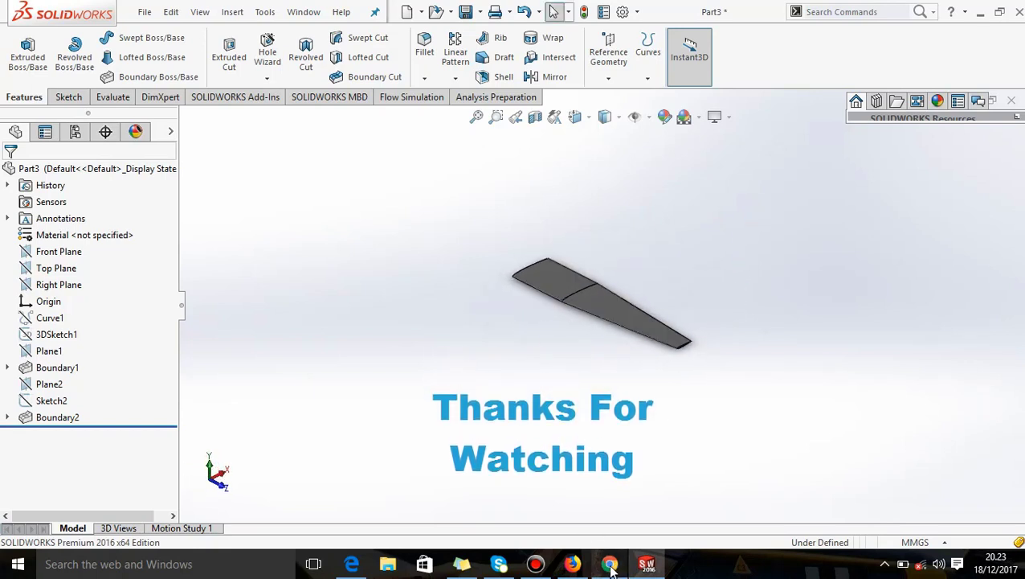